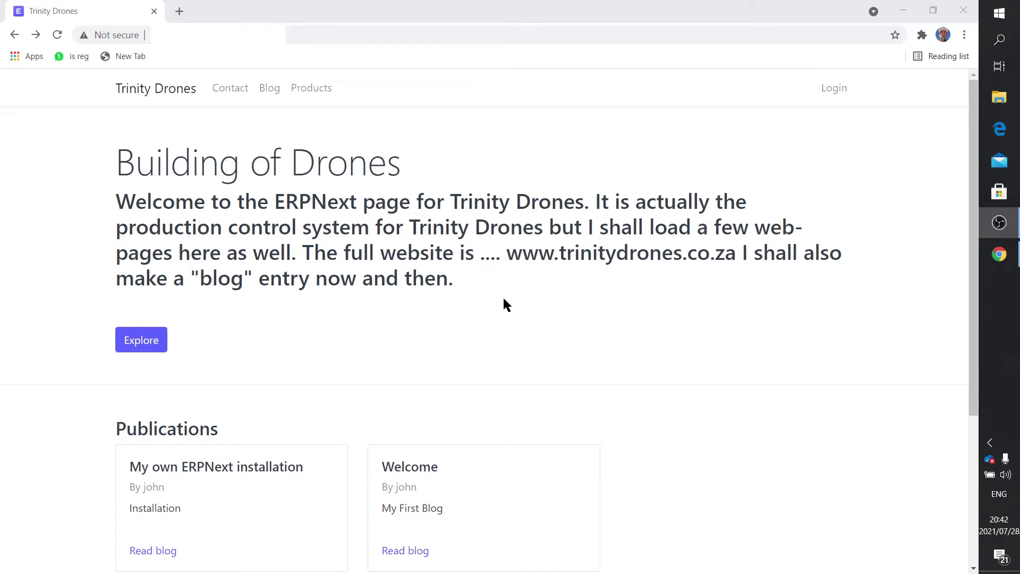
Step: Log in to ERPNext as the saved Administrator user with the account password
click(833, 89)
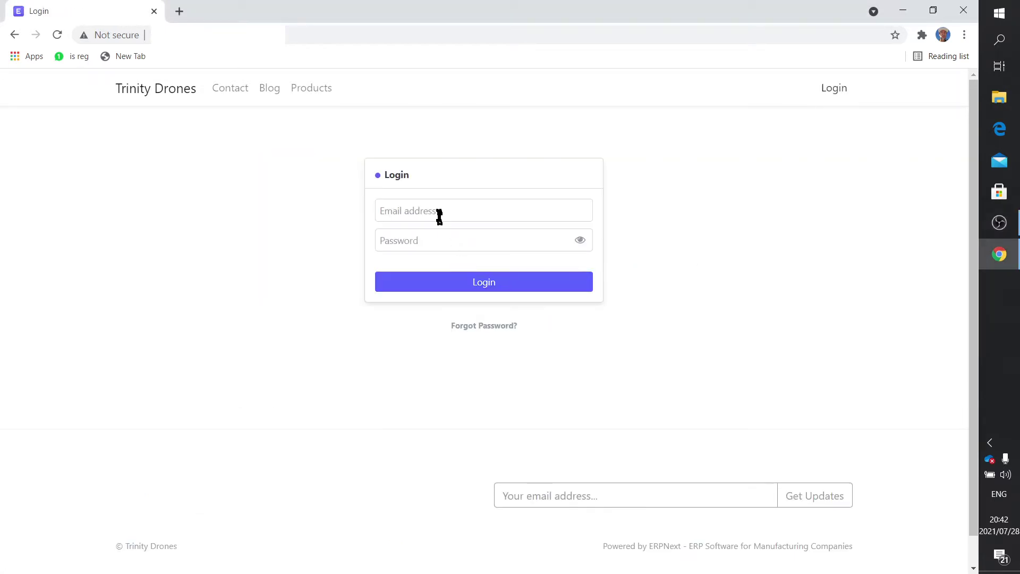
click(440, 211)
click(433, 237)
click(436, 240)
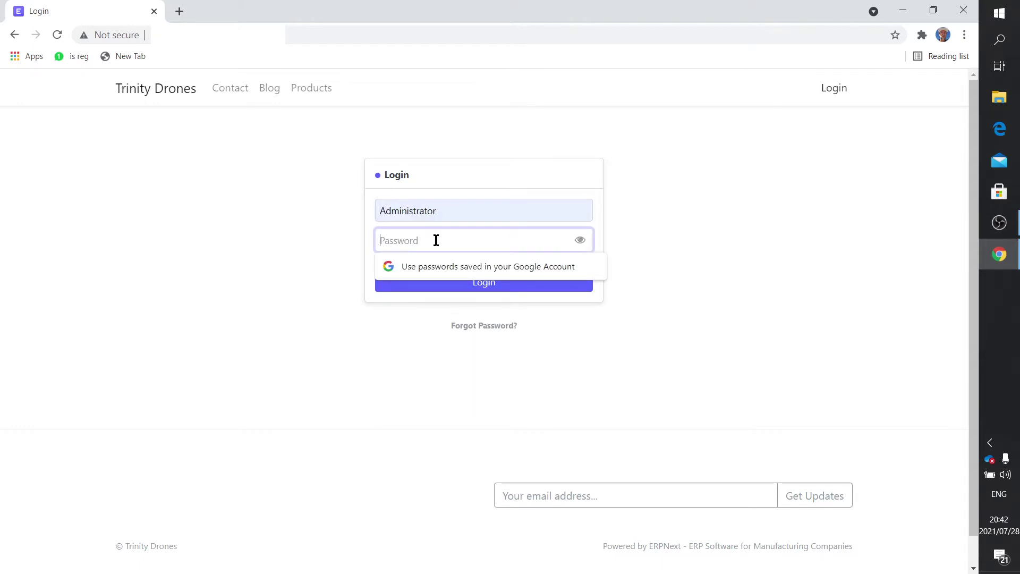
text(a)
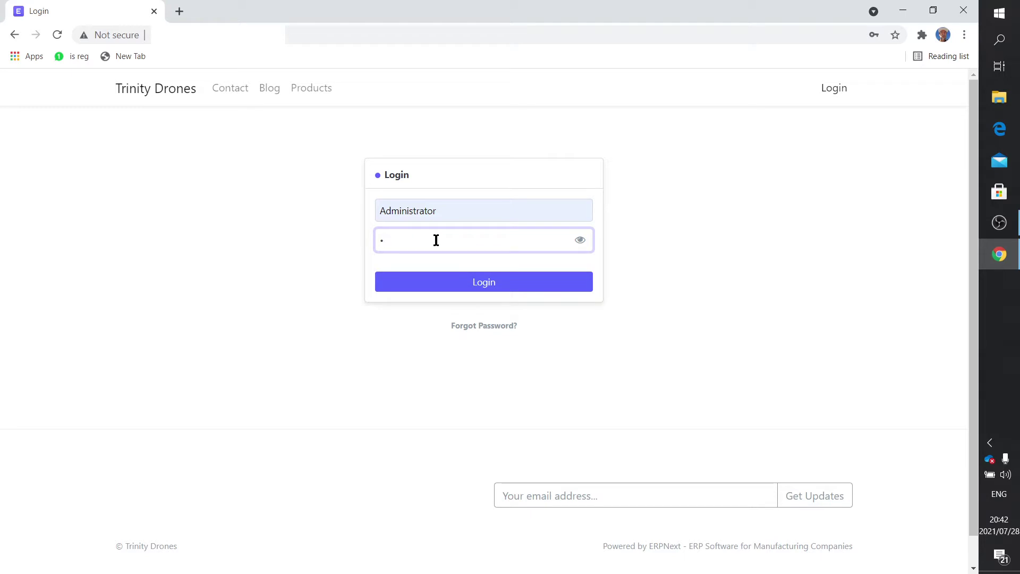
key(BackSpace)
text(admin123••••••••••)
key(Return)
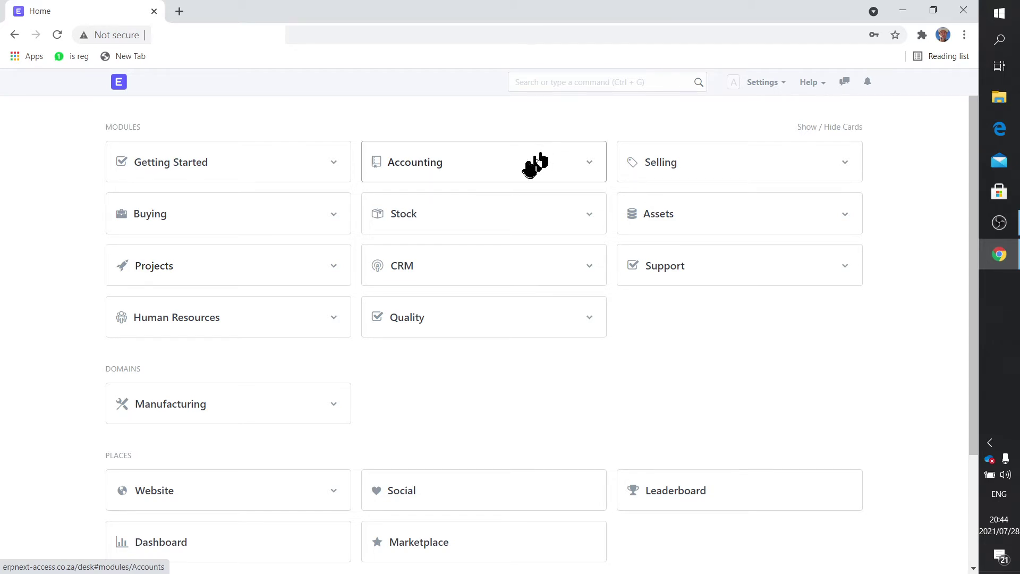
click(568, 85)
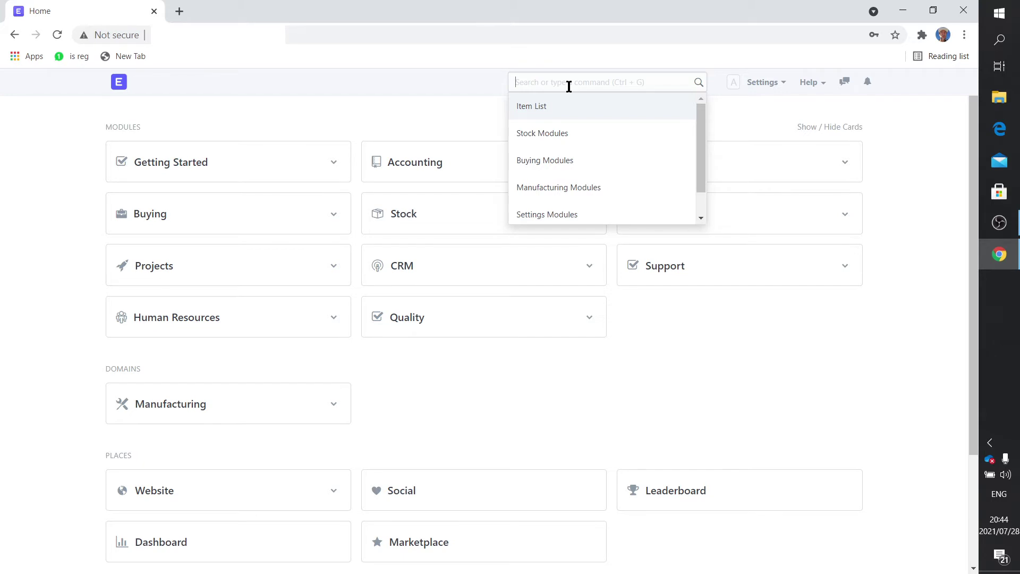
text(Customer)
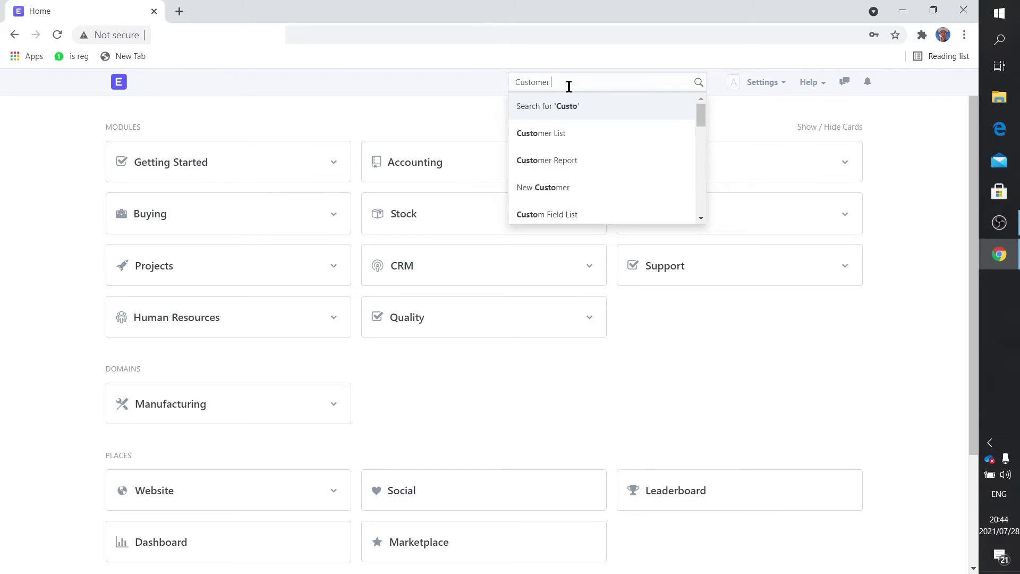
text(grou[)
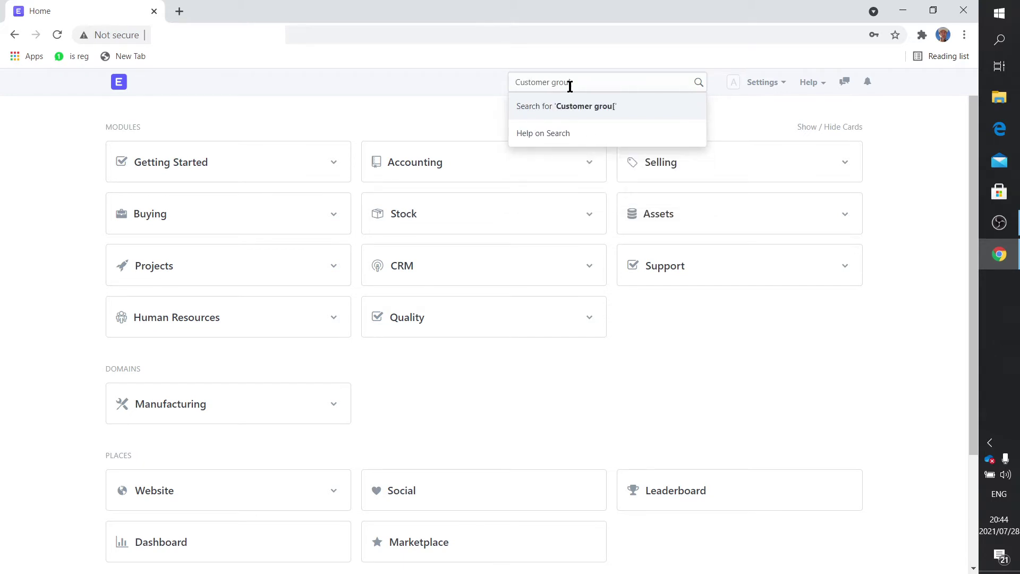
key(BackSpace)
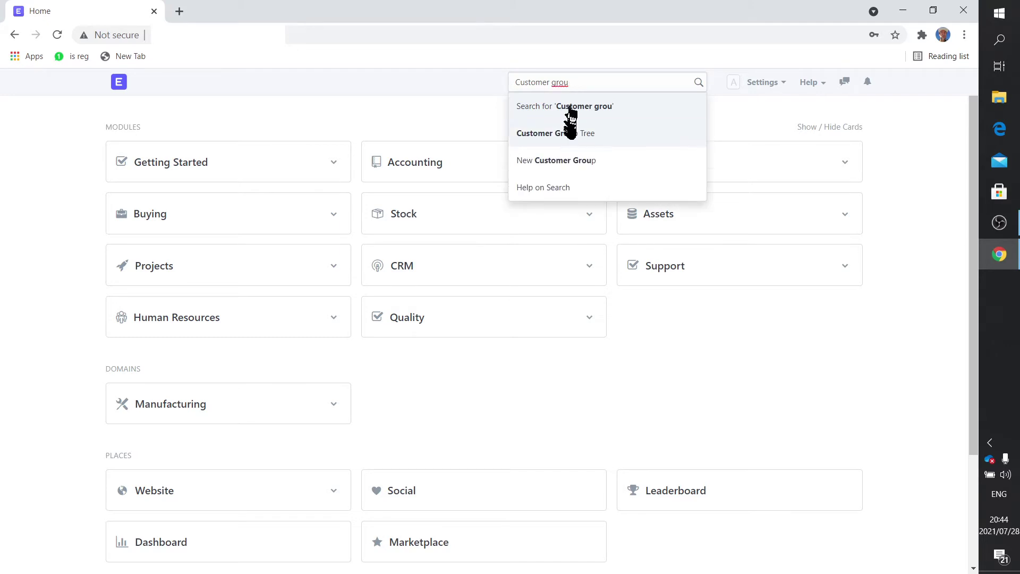
click(555, 133)
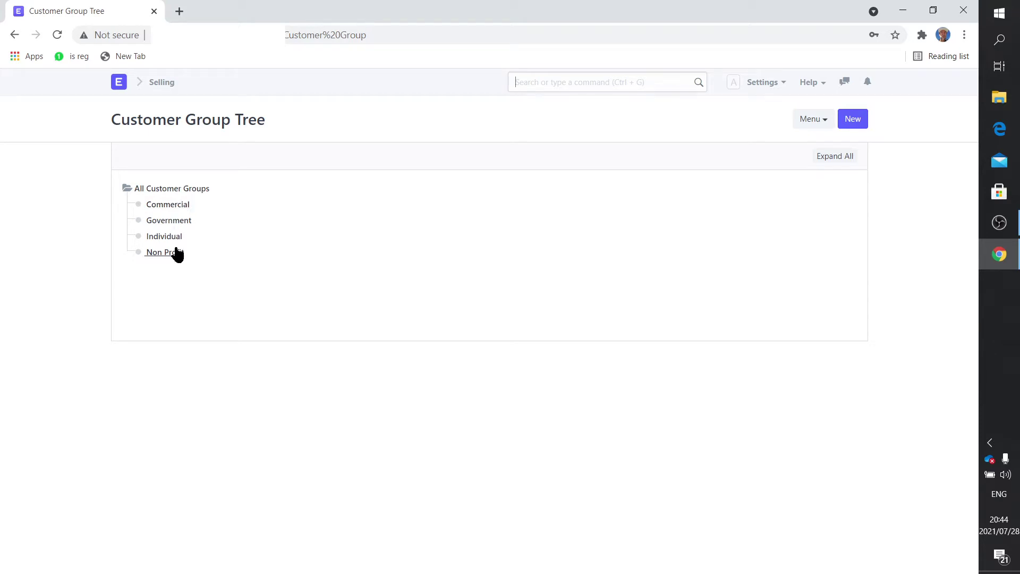
click(181, 189)
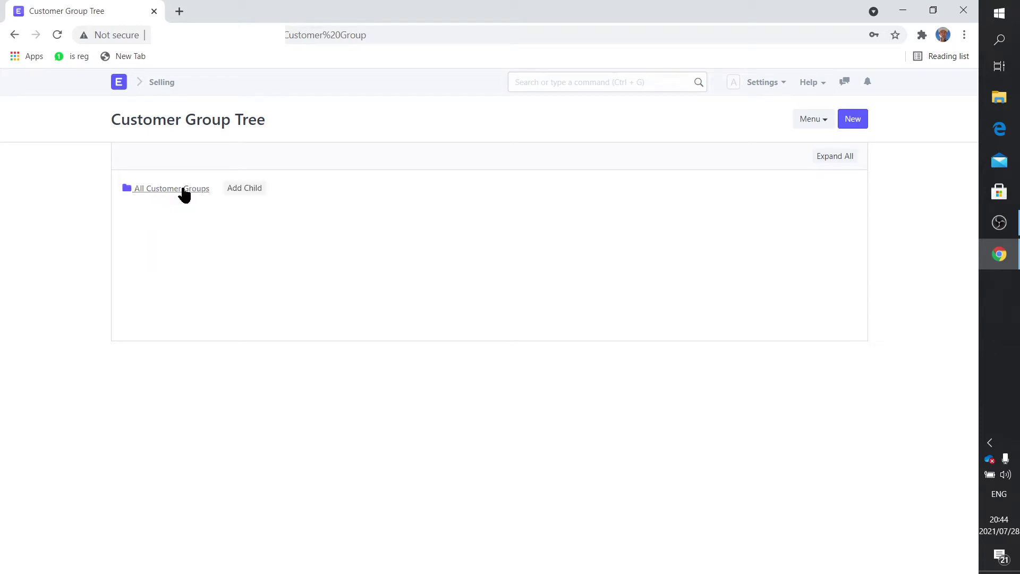
click(238, 188)
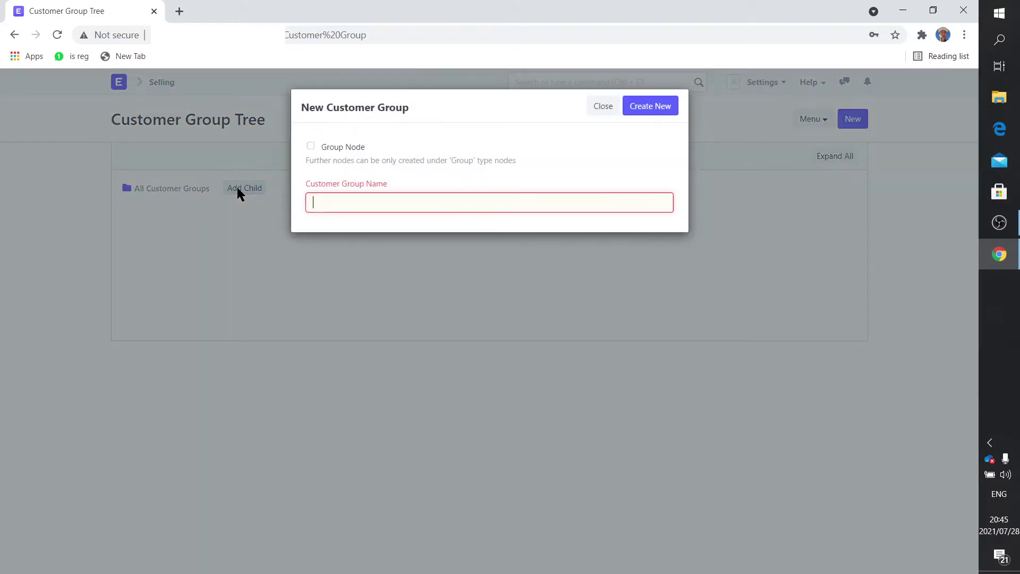
click(603, 107)
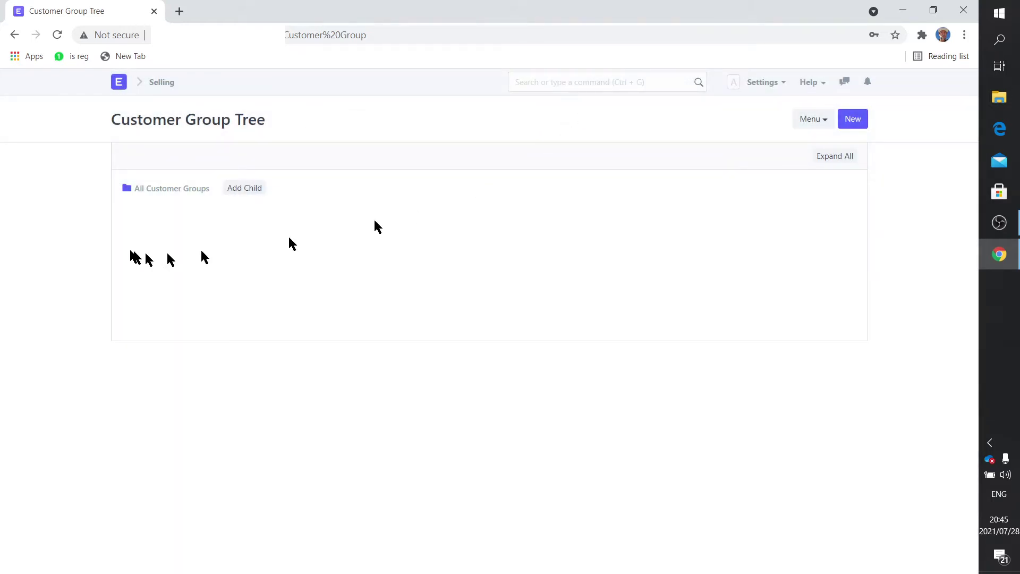
click(162, 190)
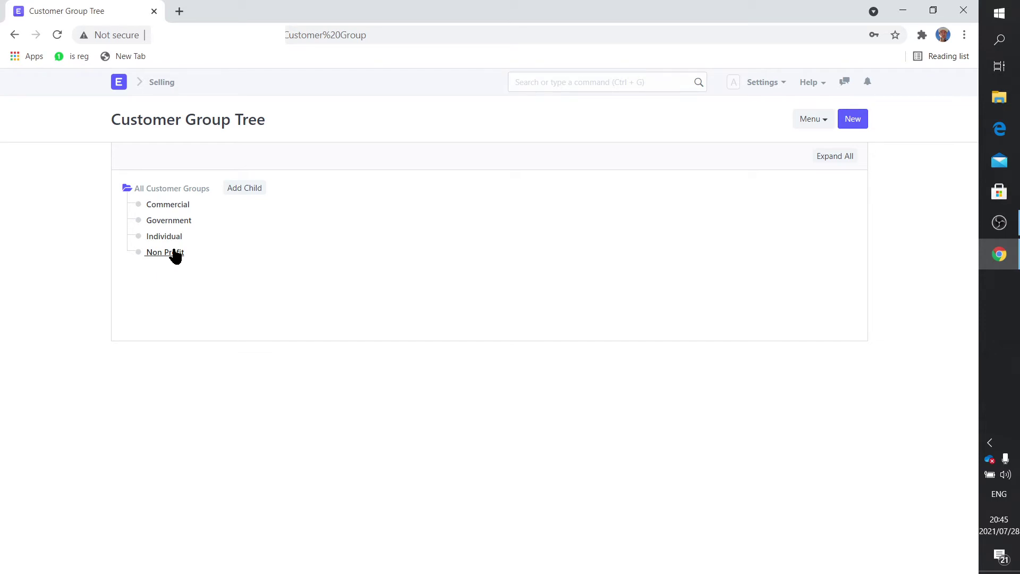
Step: Go from Home to the Item list in the Buying module
click(119, 84)
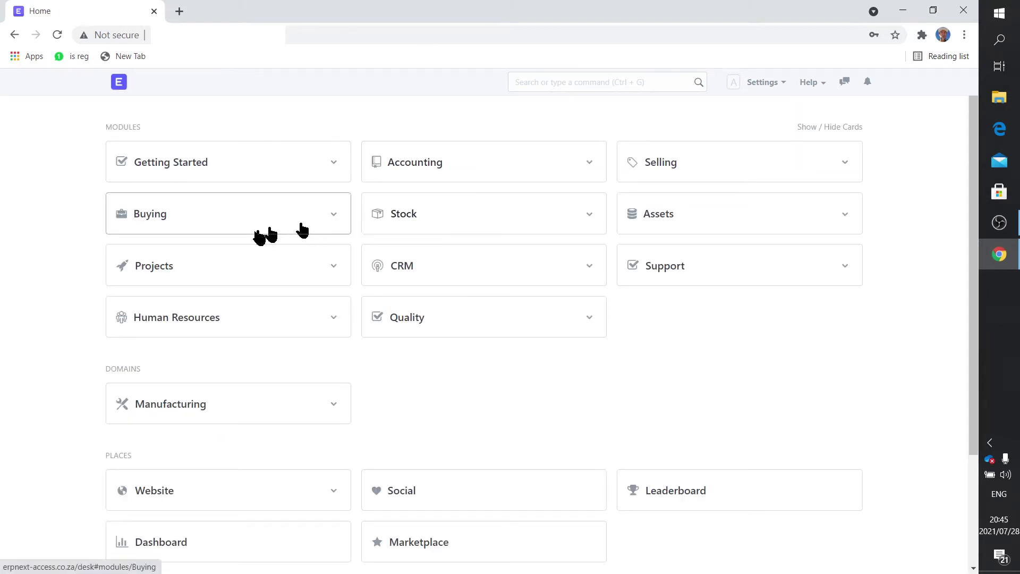
click(163, 218)
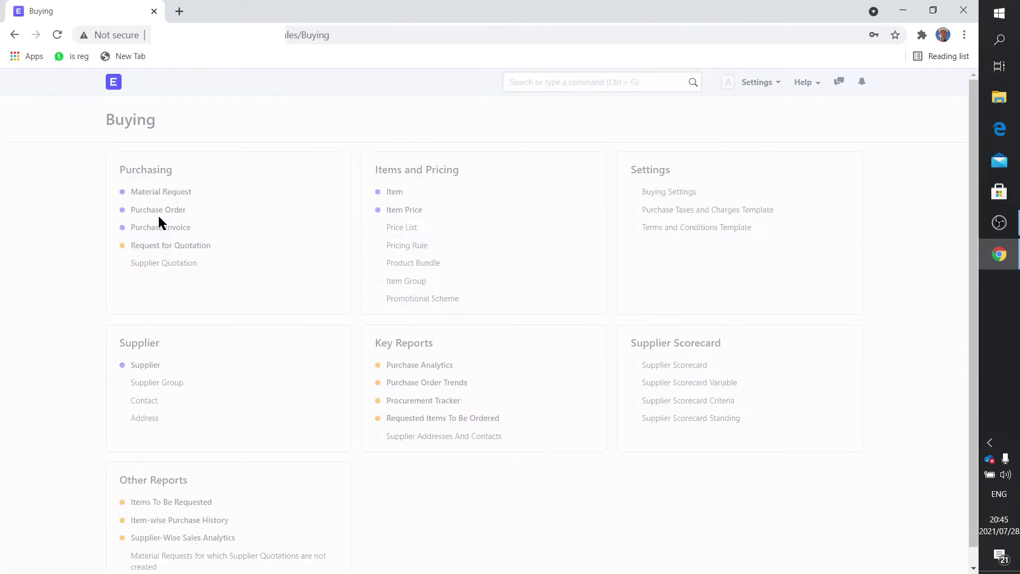
click(391, 195)
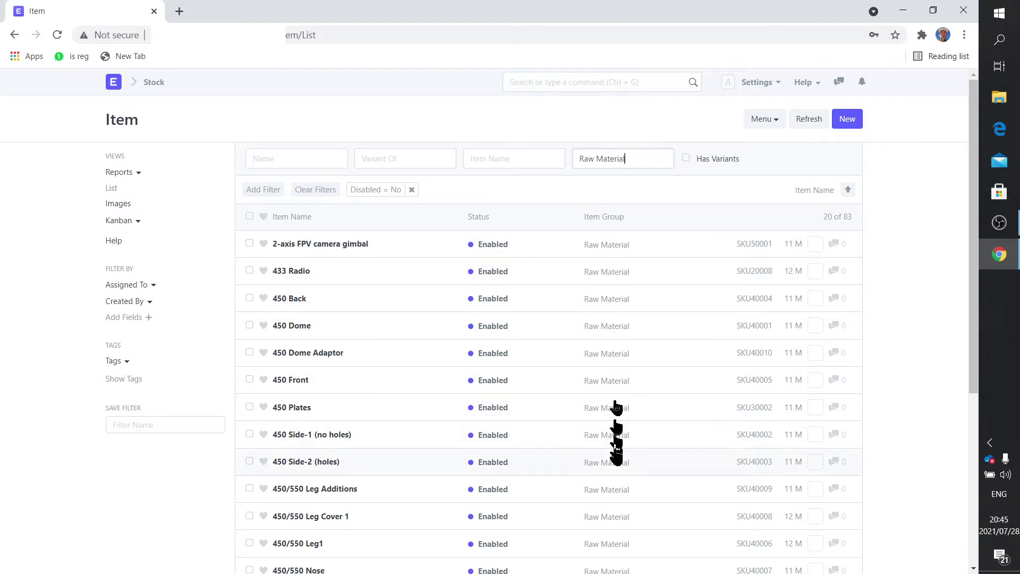
Step: Clear the 'Raw Material' Item Group filter so all 98 items are listed
click(638, 159)
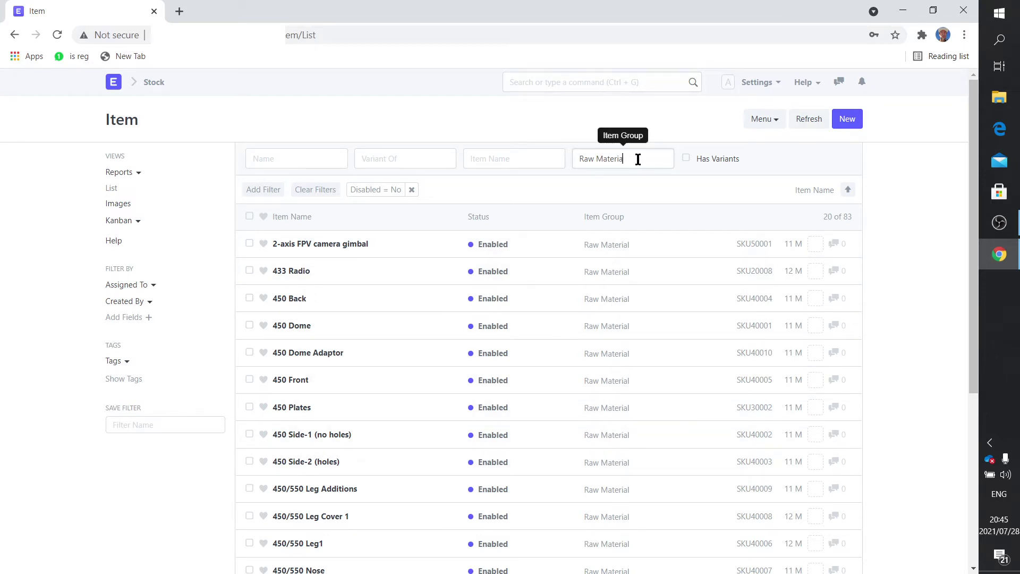
key(BackSpace)
key(BackSpace)
key(BackSpace)
key(BackSpace)
key(BackSpace)
key(BackSpace)
key(BackSpace)
key(BackSpace)
key(BackSpace)
key(BackSpace)
key(BackSpace)
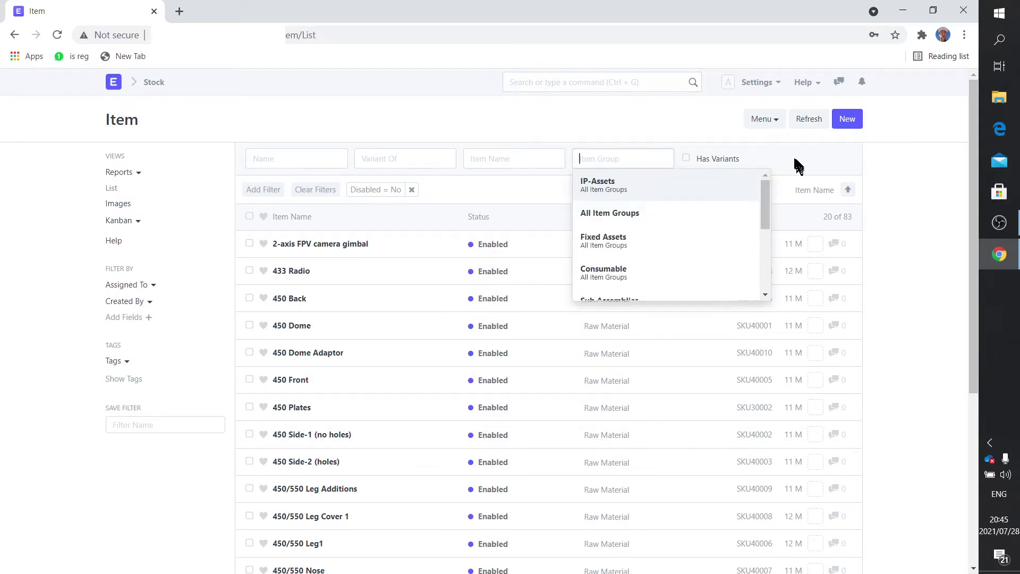
click(795, 165)
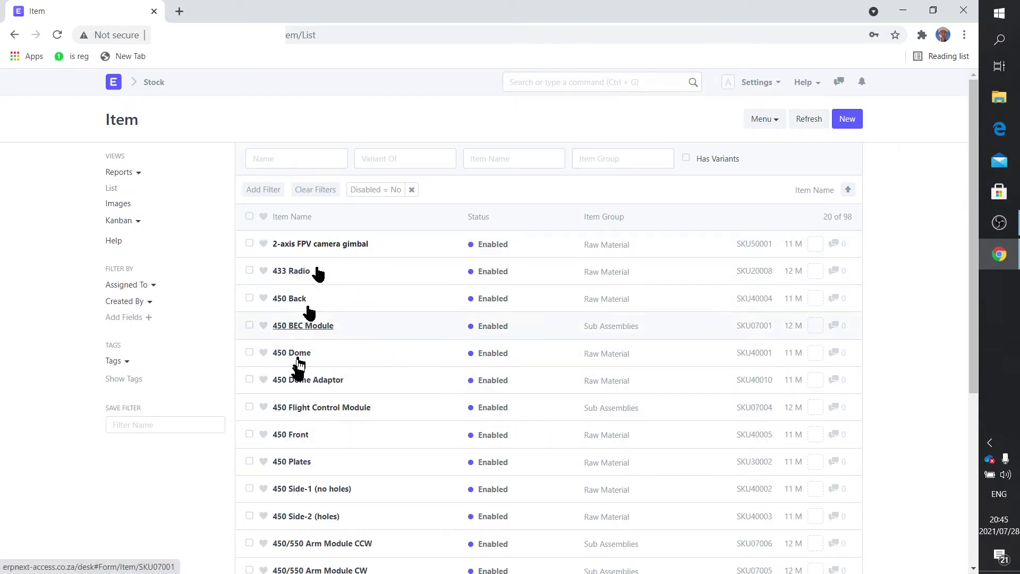
mouse_move(296, 383)
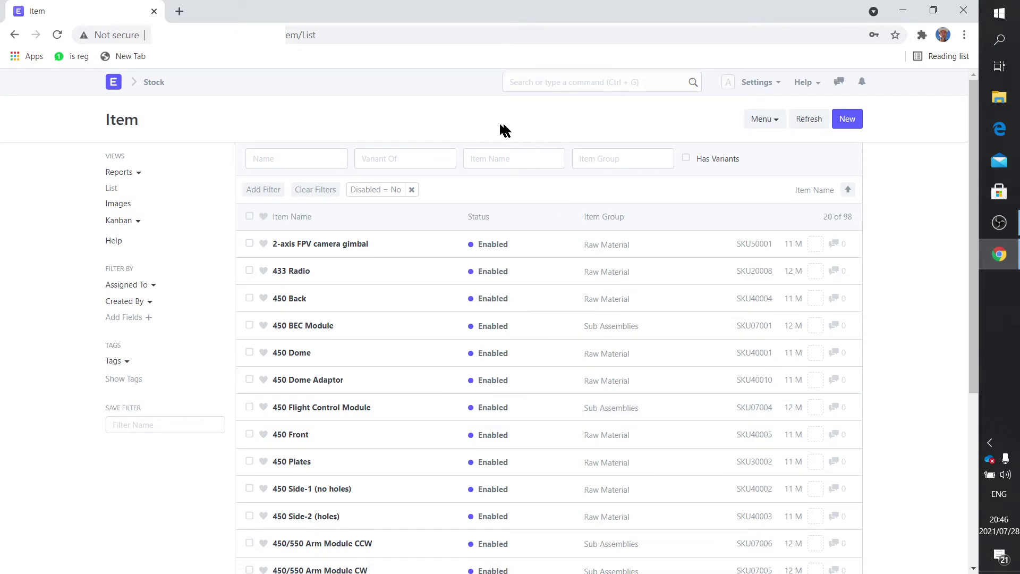
Step: Search 'item grou' in the awesome bar and open the Item Group Tree
click(530, 84)
text(item grou)
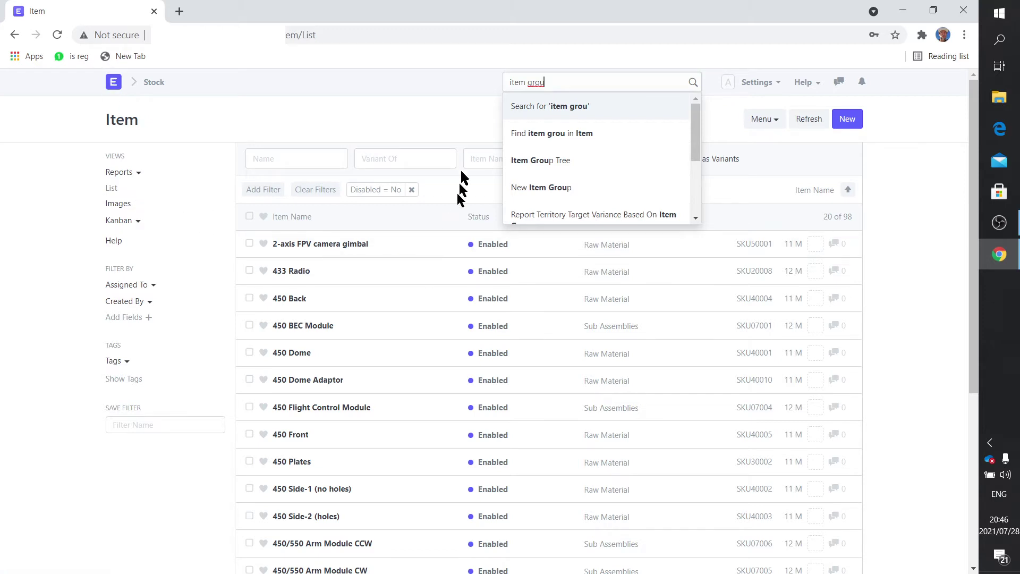
click(560, 166)
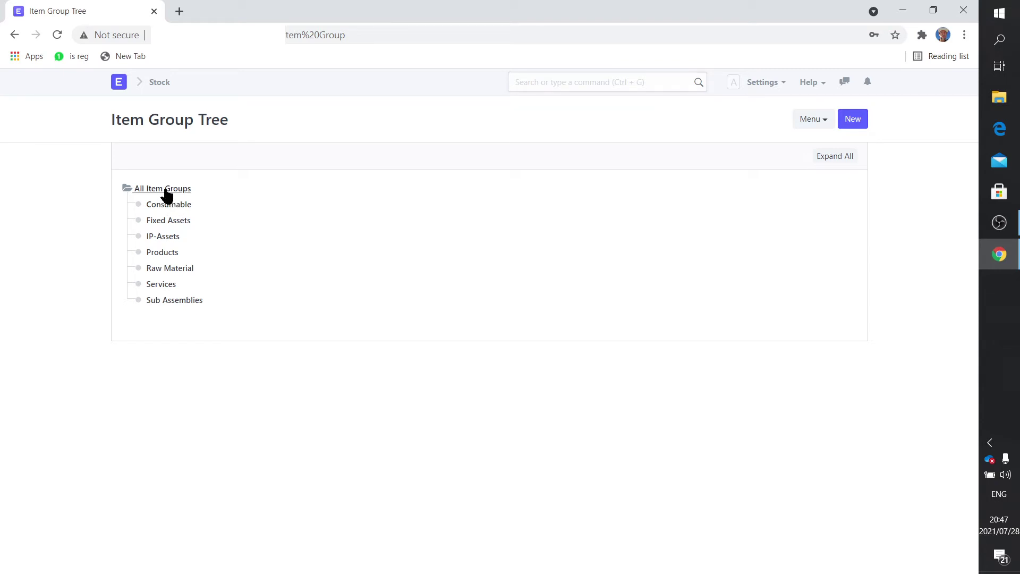
Step: Cancel an attempted new child group and expand All Item Groups to show its seven groups
click(166, 192)
click(219, 188)
click(604, 106)
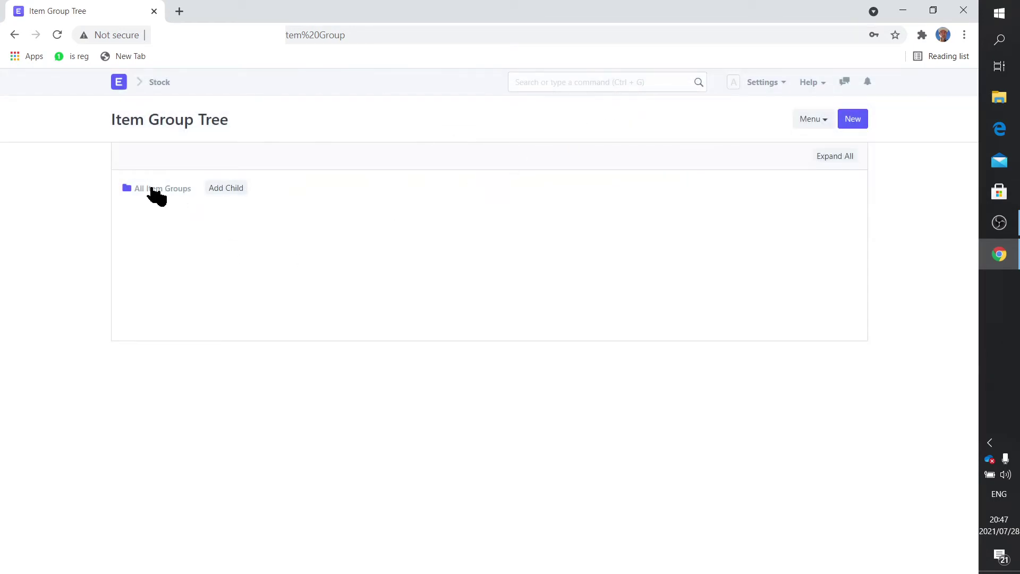
click(152, 191)
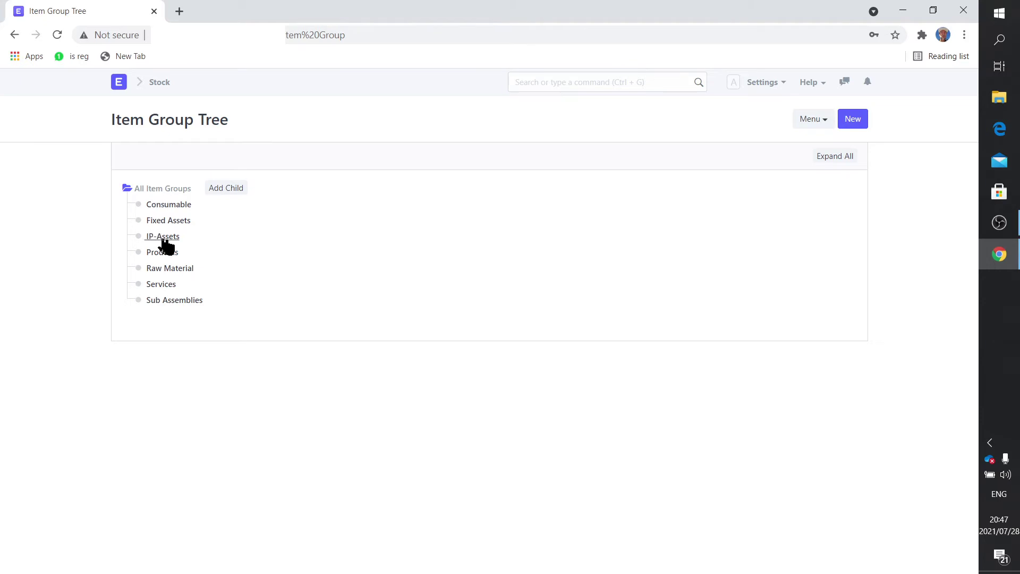
Step: Search 'suppli' from Home and open the Supplier list
click(116, 86)
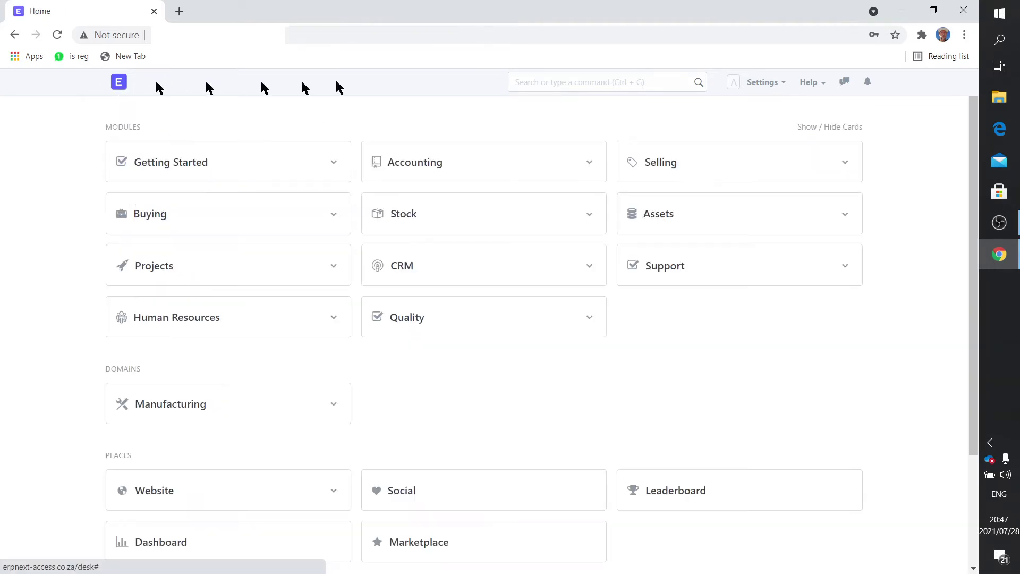
click(579, 82)
text(suppli)
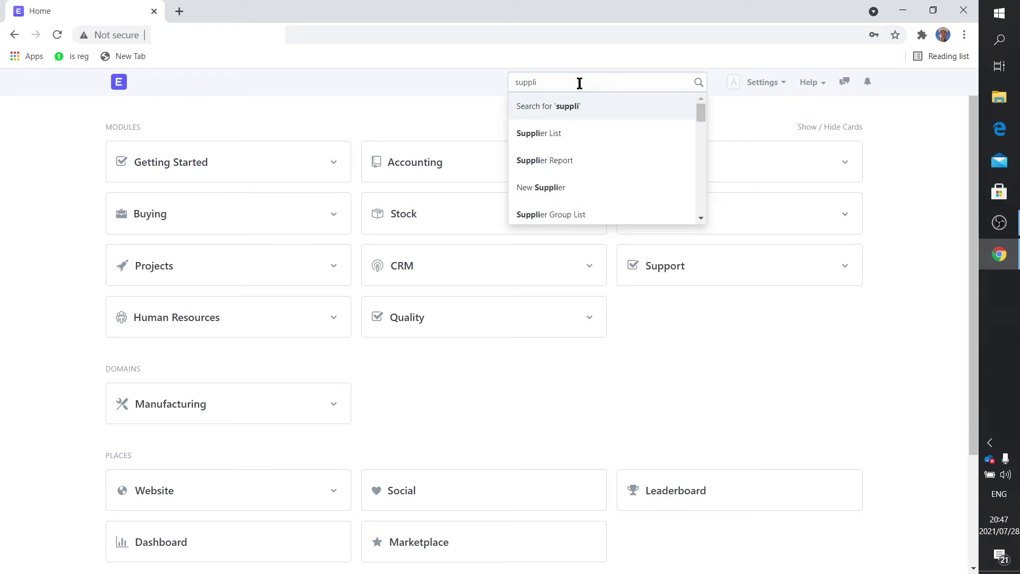
click(570, 134)
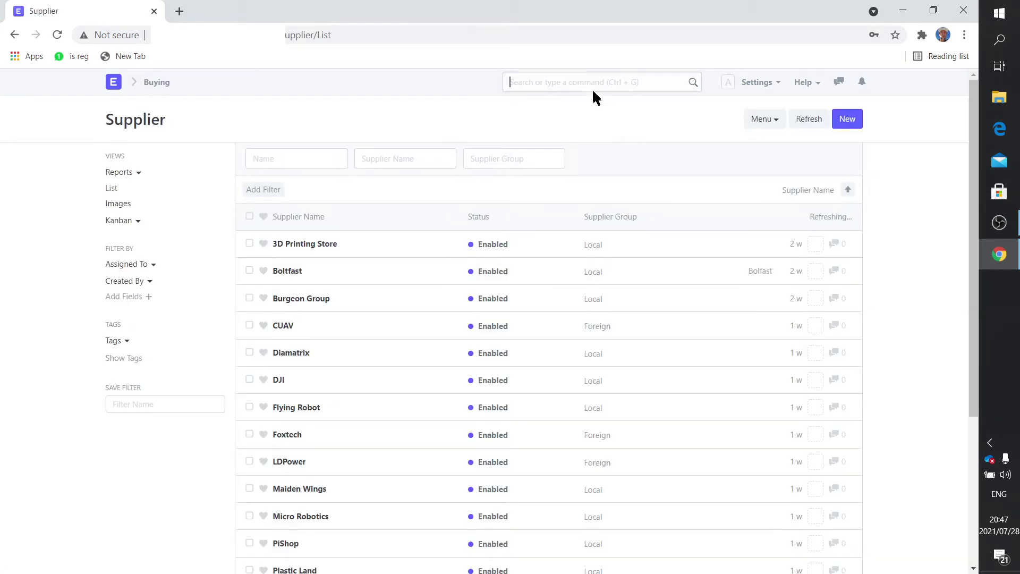
Step: Search 'supplier grou' and open the Supplier Group list
text(supplierg)
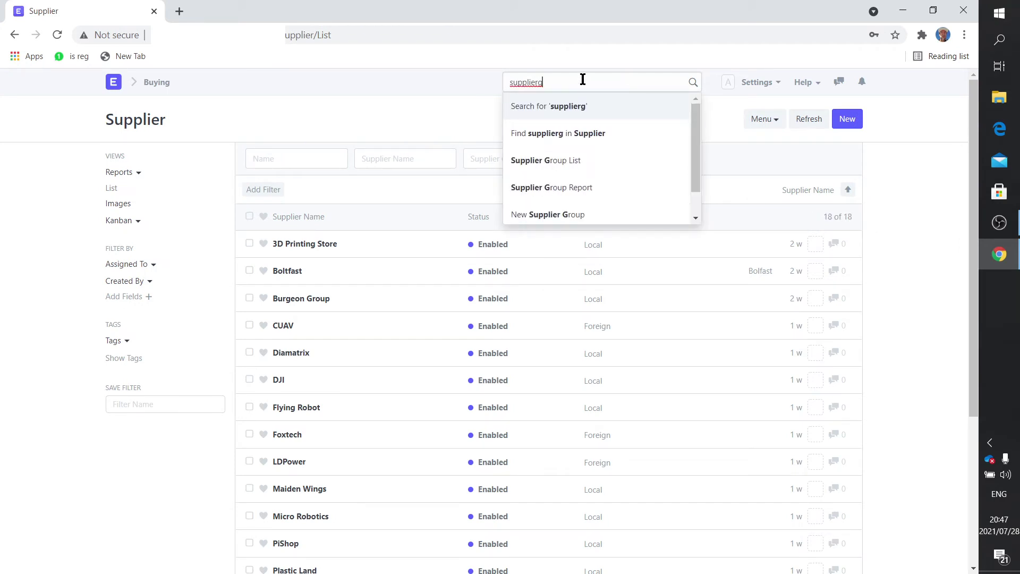
key(BackSpace)
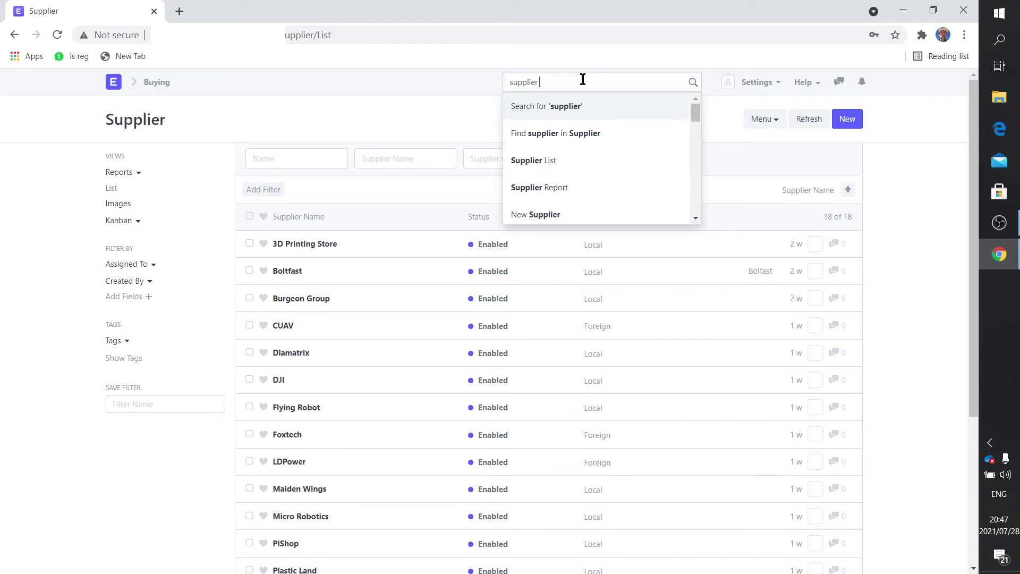
text(grou)
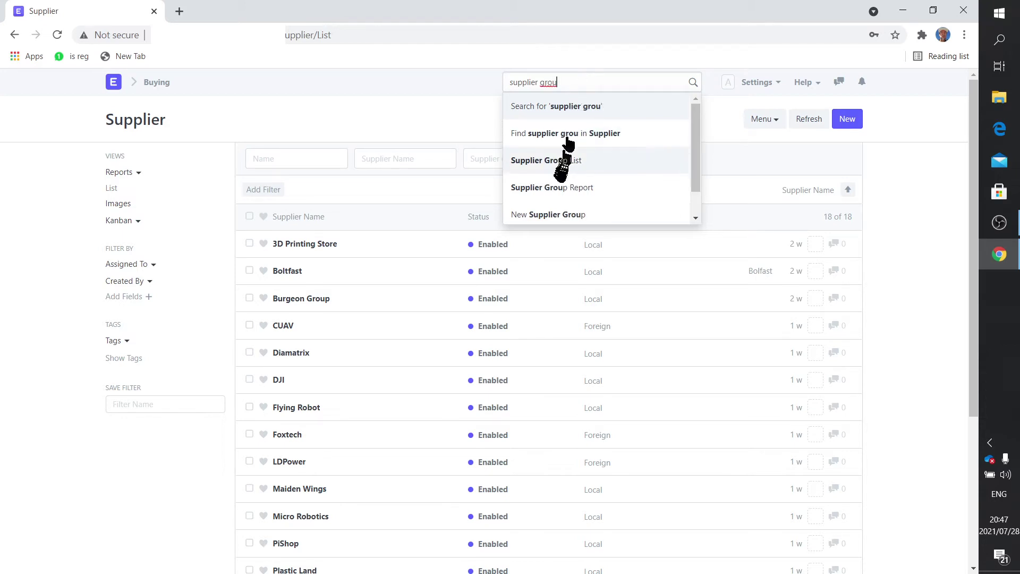
click(555, 161)
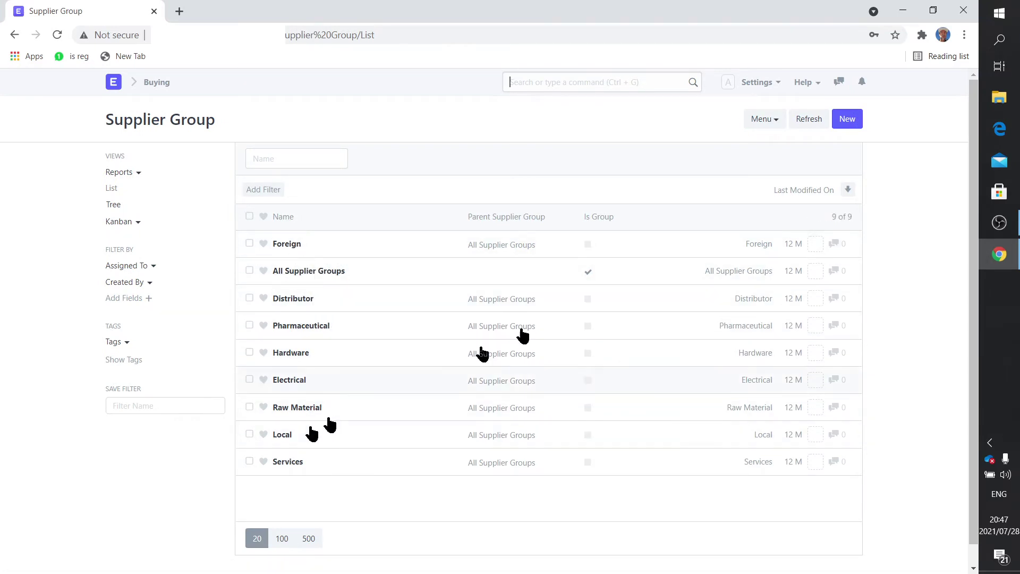
Step: Abandon the blank new supplier group and search 'warehou' in the awesomebar
click(851, 119)
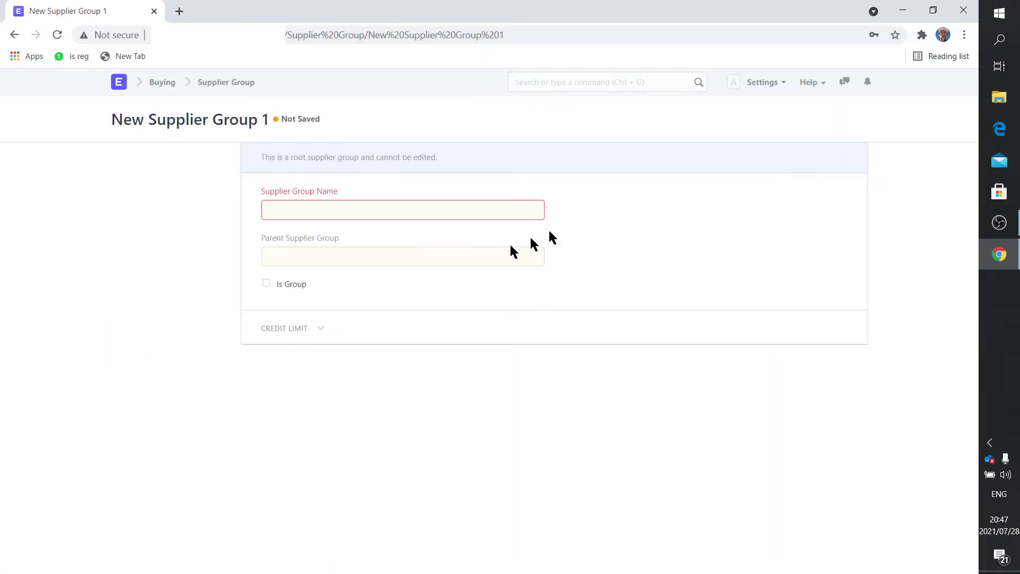
click(205, 83)
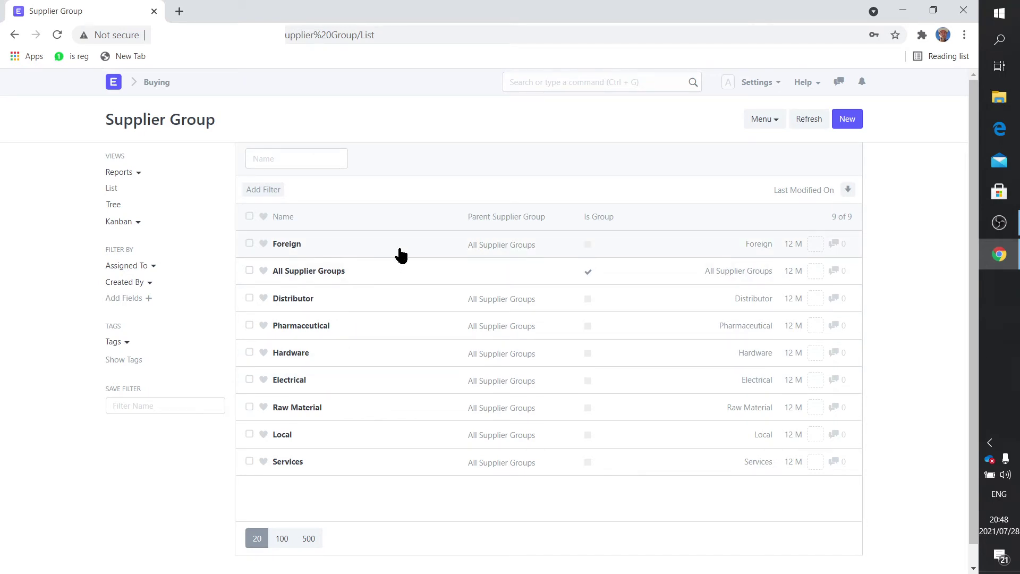
click(521, 88)
text(warehous)
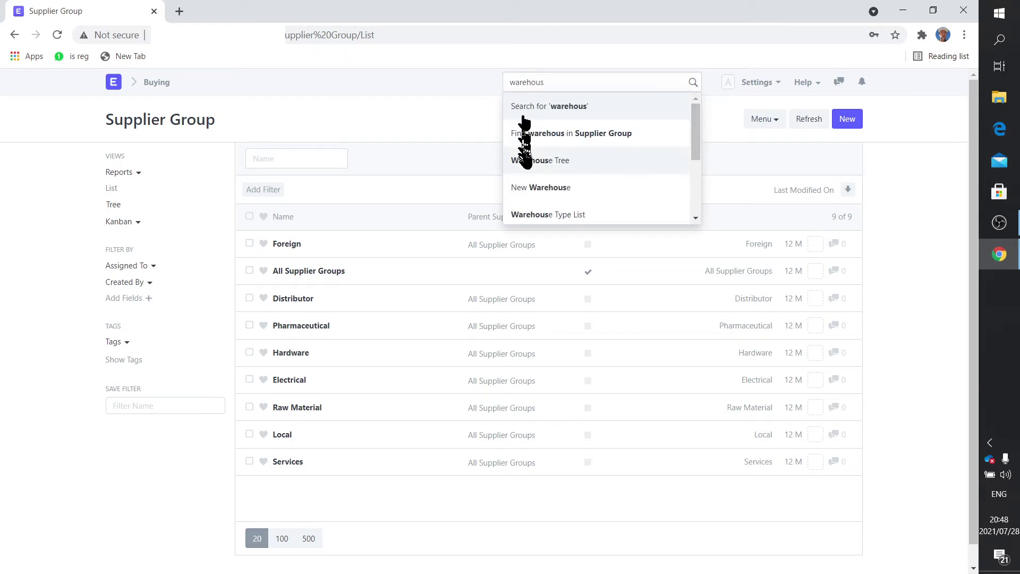
Step: Open the Warehouse Tree and expand All Warehouses - TD to list Trinity Drones' warehouses
click(525, 158)
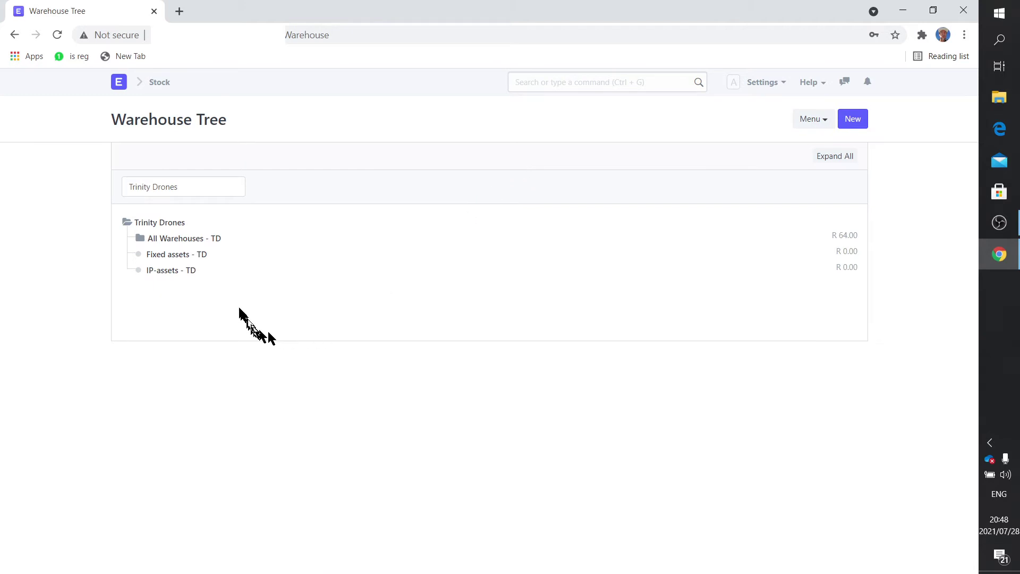
click(186, 240)
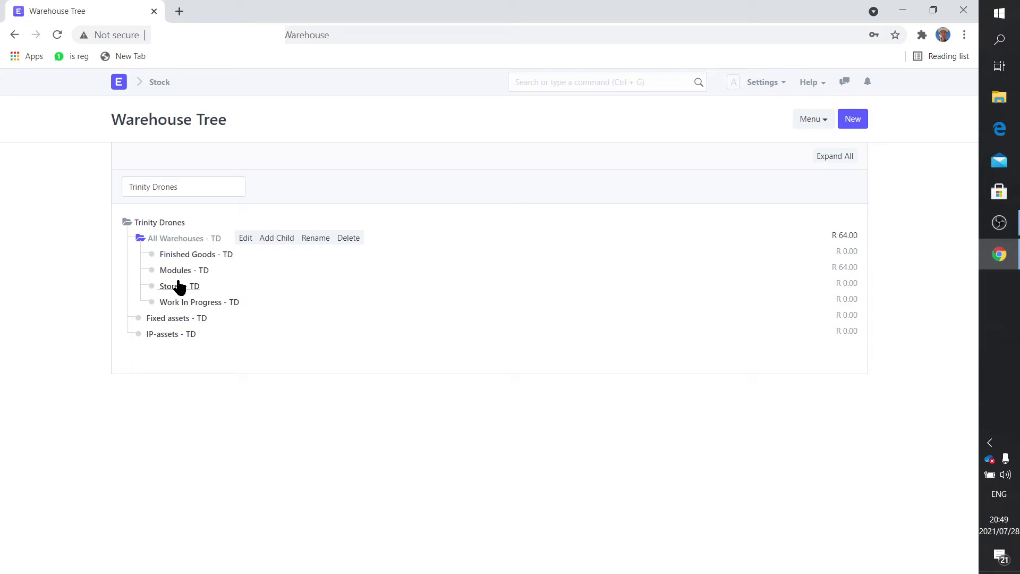
click(178, 256)
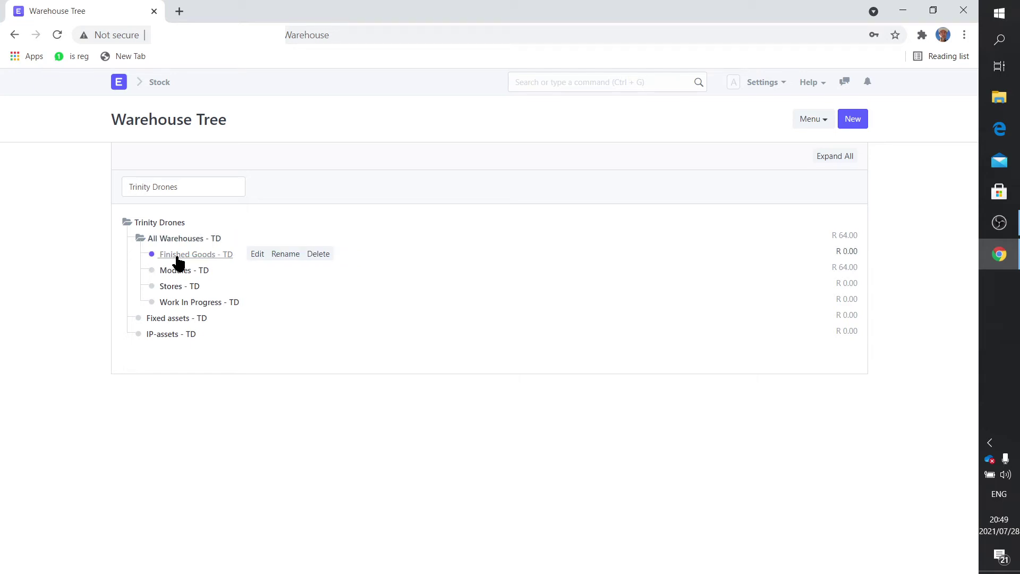
click(173, 289)
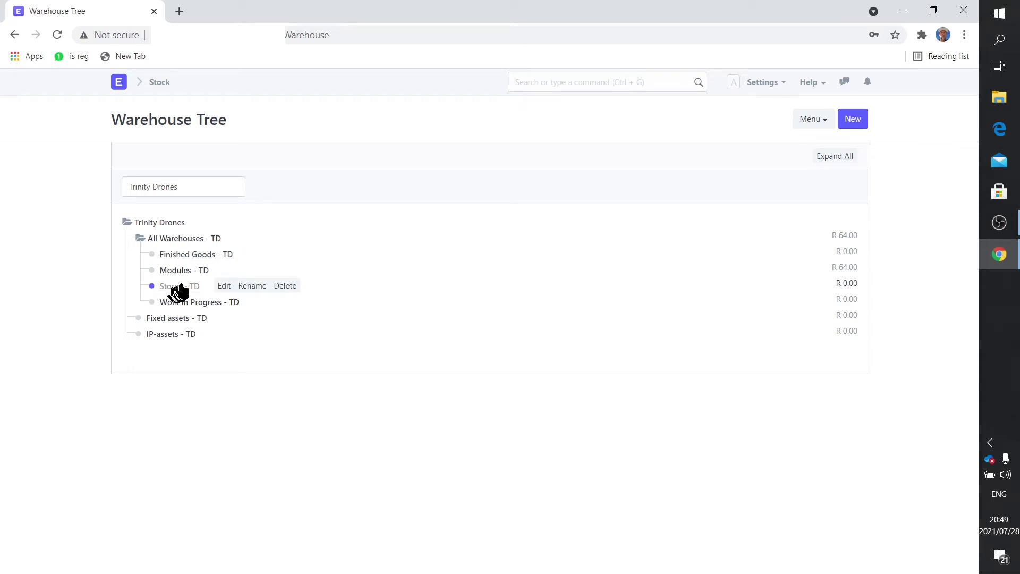
click(182, 273)
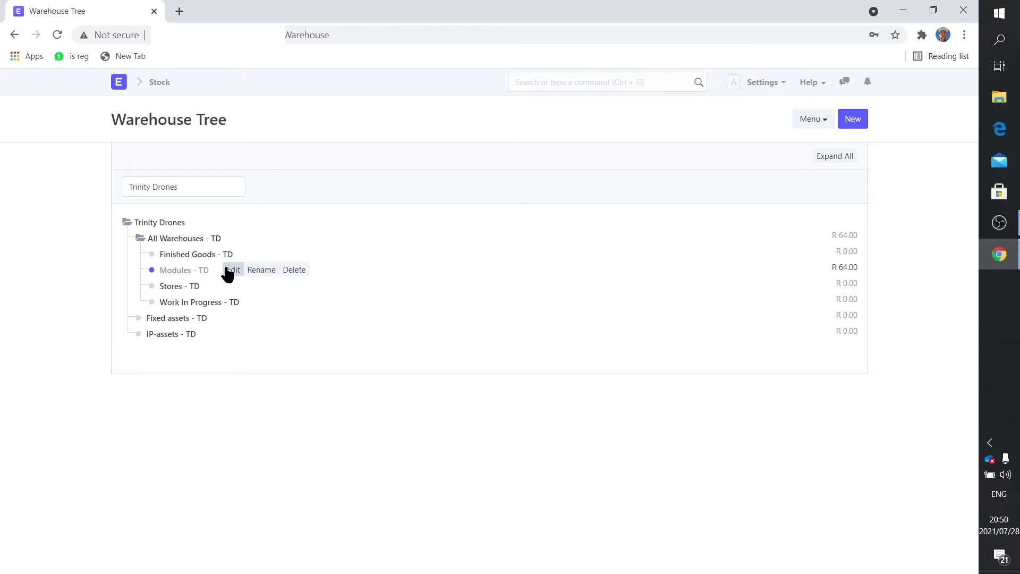
Step: Open the Supplier list via a 'supplier' search and close a New Supplier form unsaved
click(547, 83)
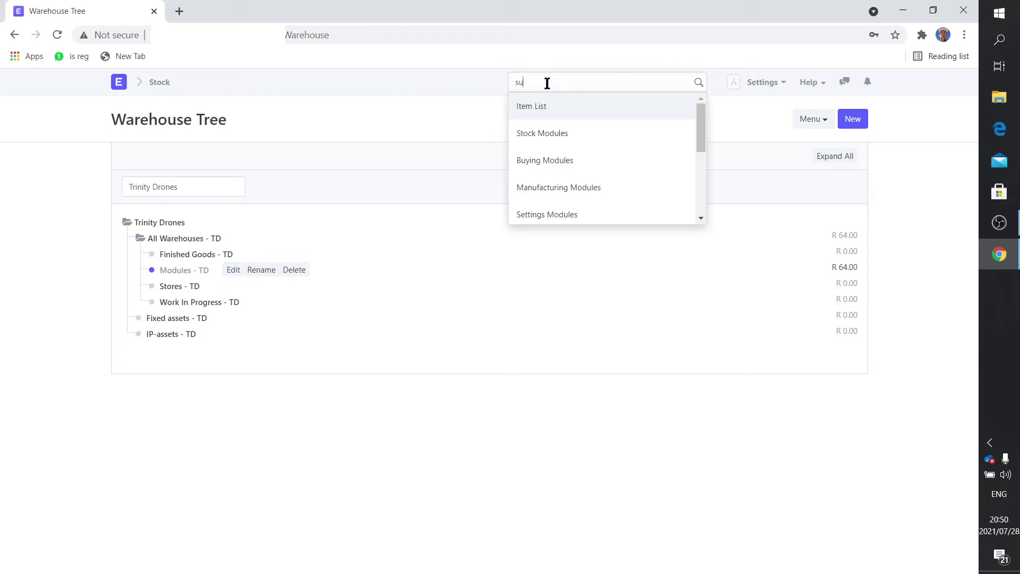
text(supplier)
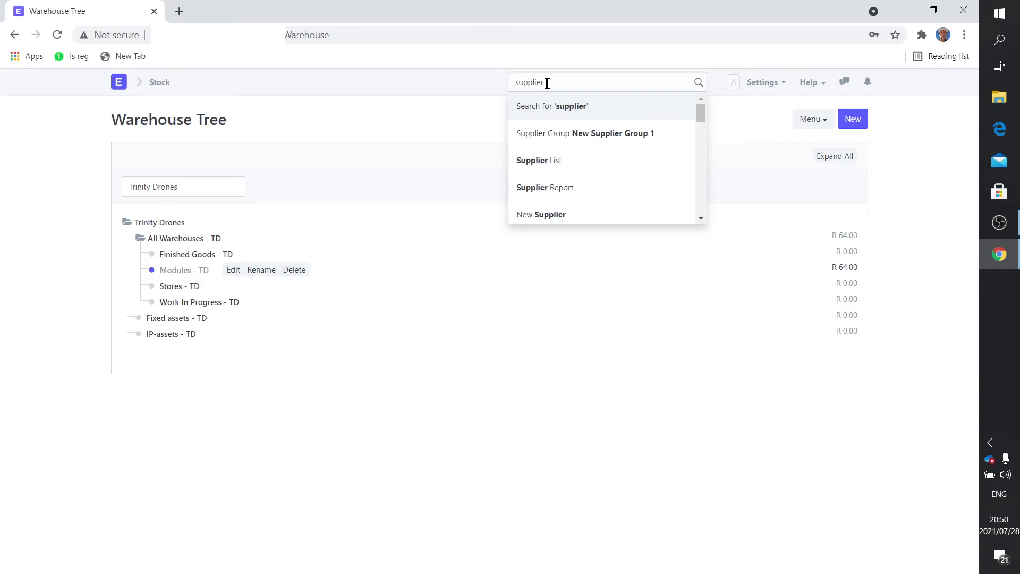
click(540, 157)
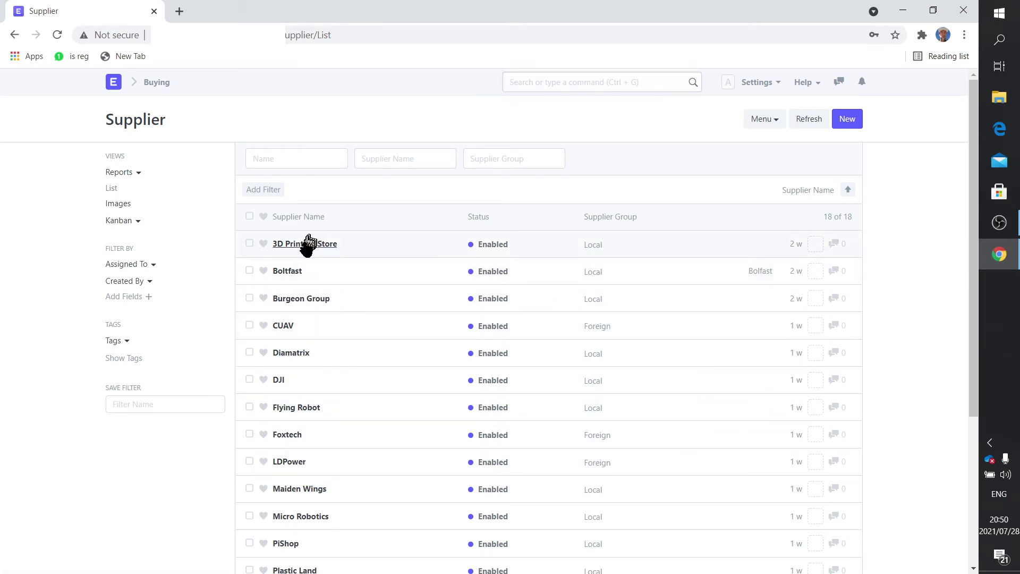
click(854, 120)
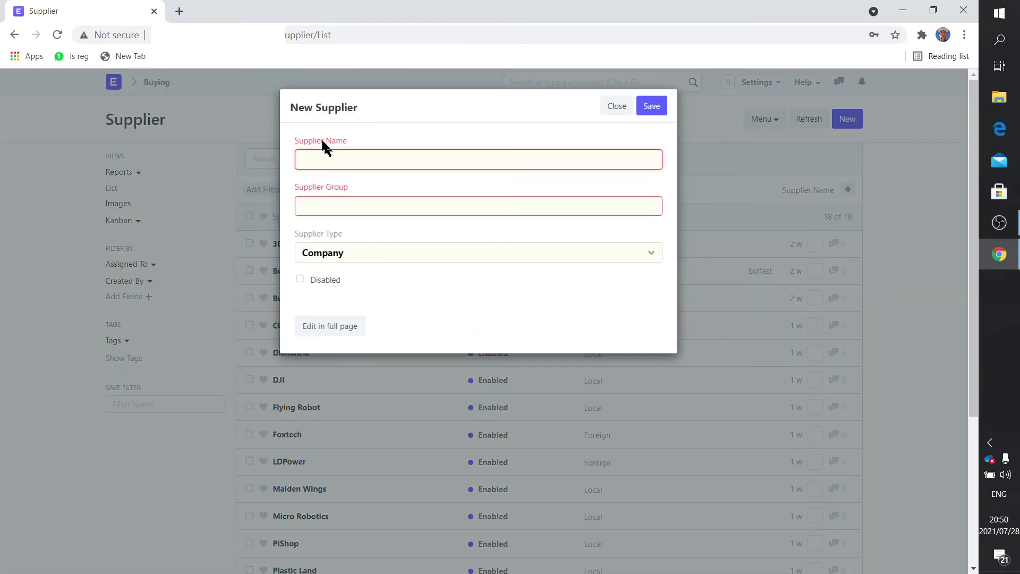
click(621, 110)
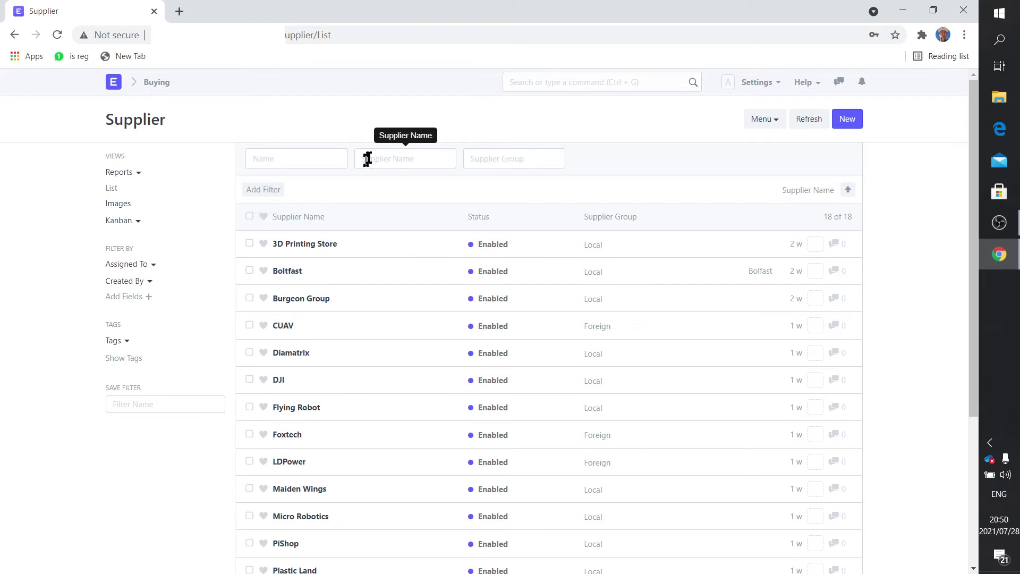
Step: Search 'item', open the Item List, and start a blank New Item form
click(555, 84)
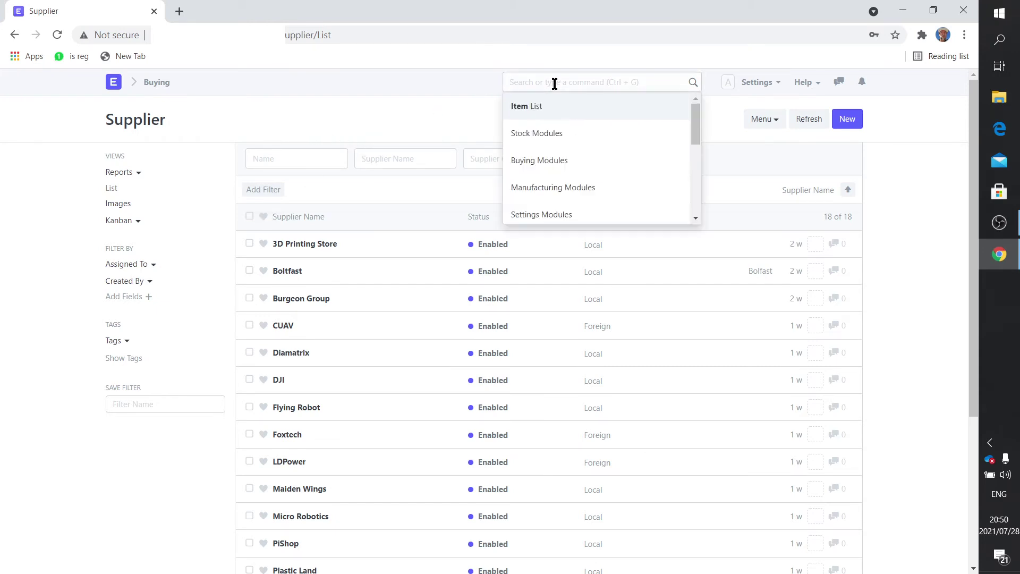
click(442, 85)
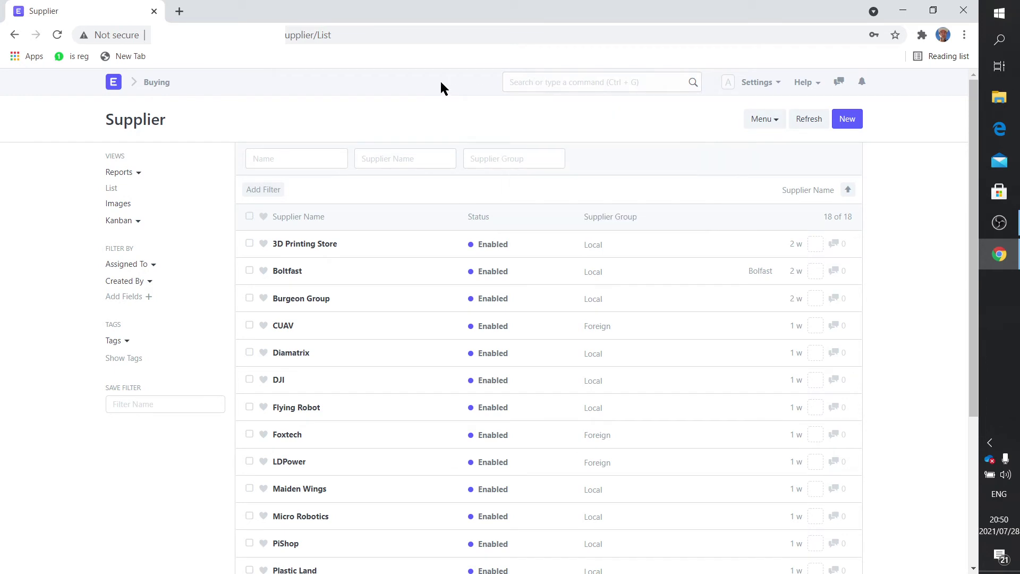
click(563, 87)
text(item)
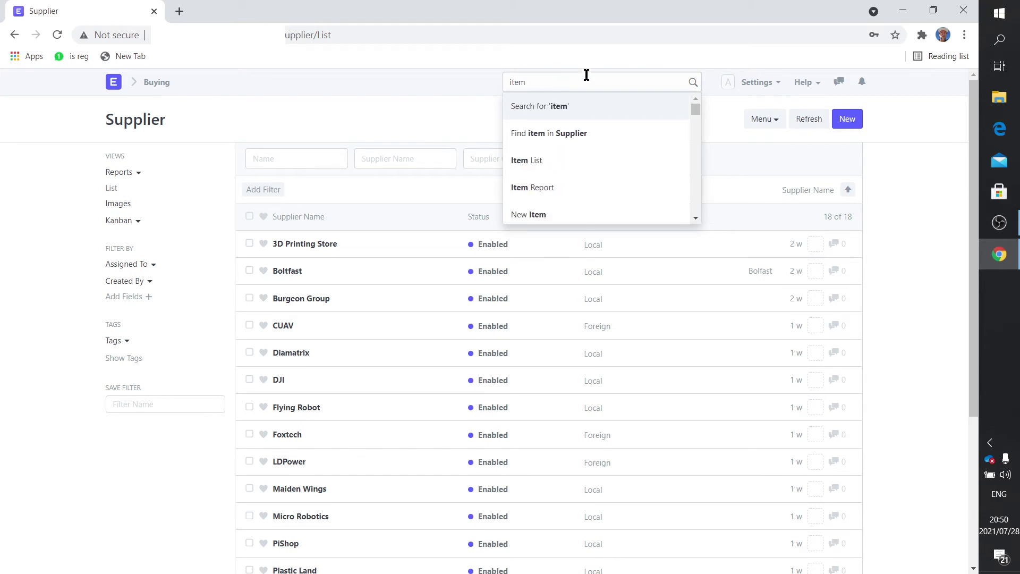
click(561, 160)
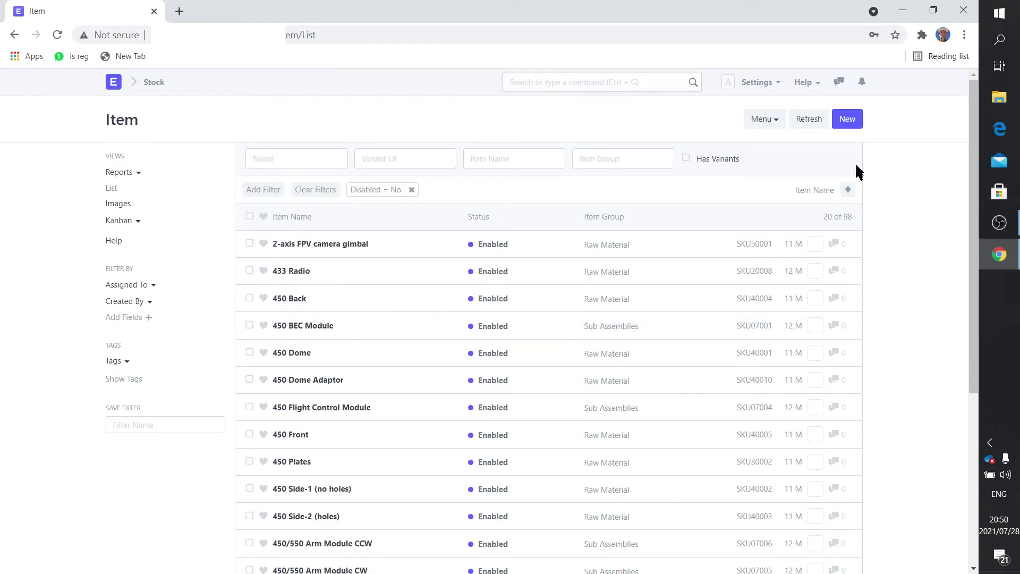
click(848, 120)
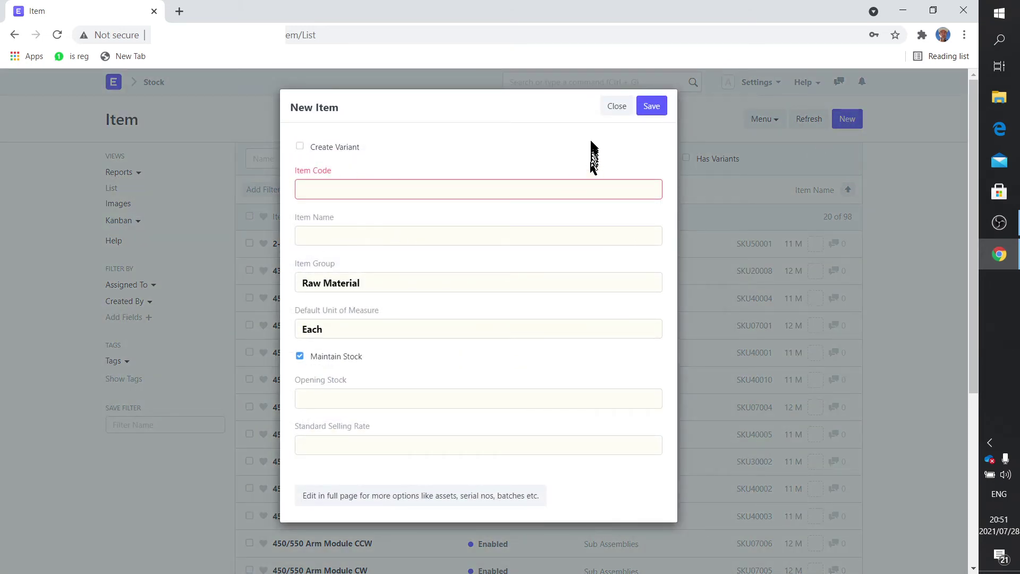
Step: Close the blank New Item form without saving, back to the 98-item list
click(615, 105)
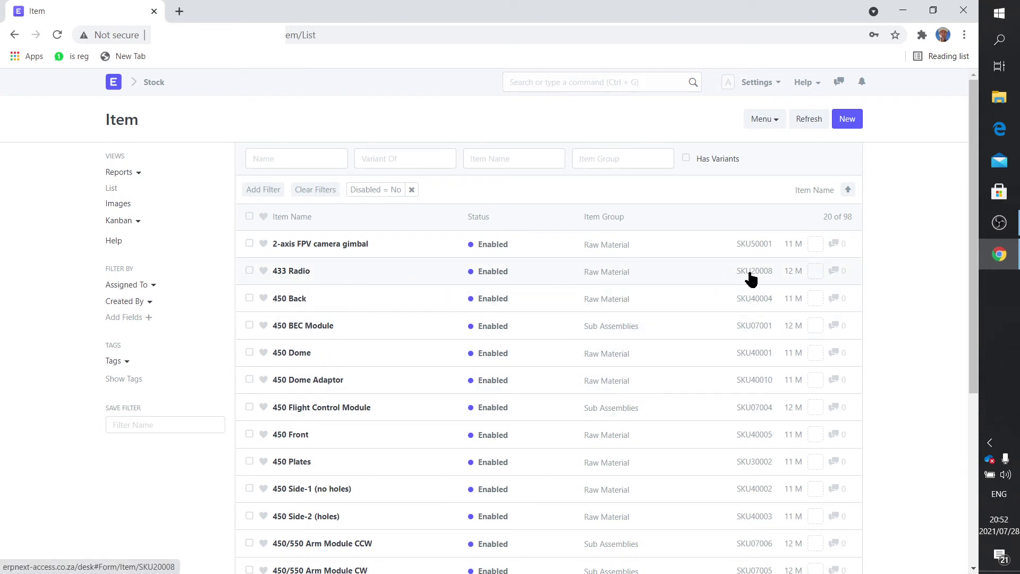
Step: Return Home via the ERPNext logo and open the Manufacturing module card
mouse_move(295, 326)
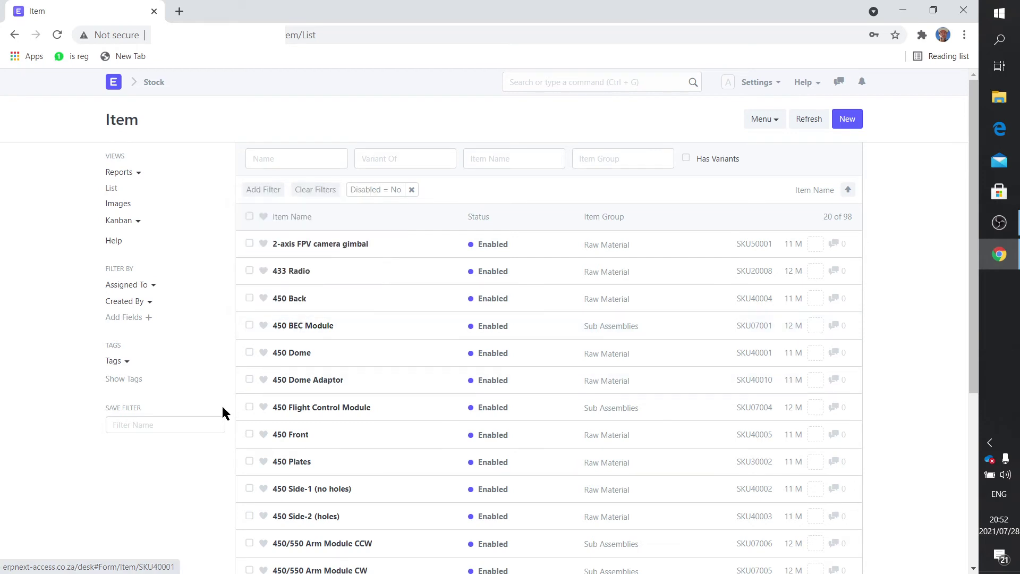
click(112, 85)
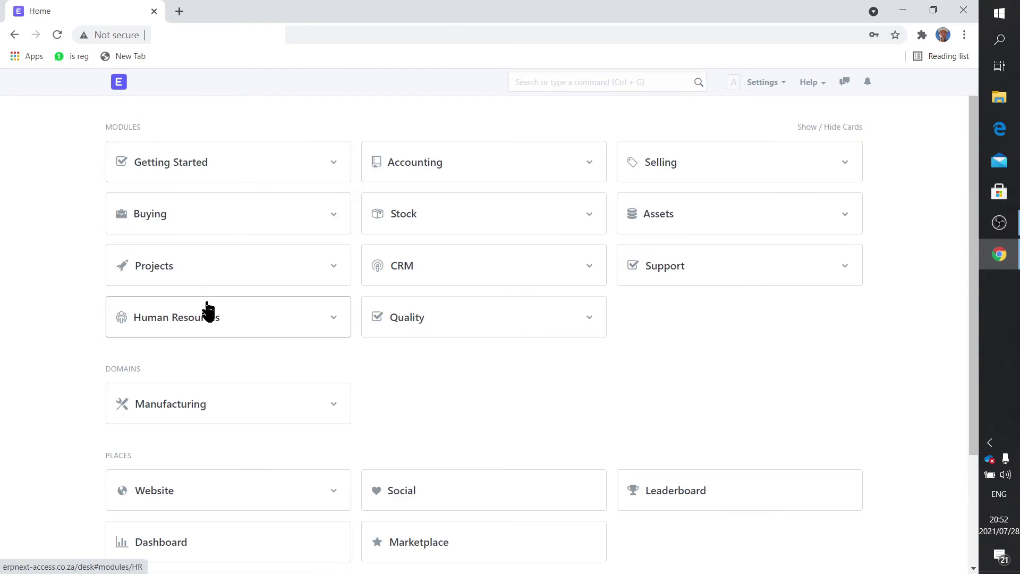
click(199, 410)
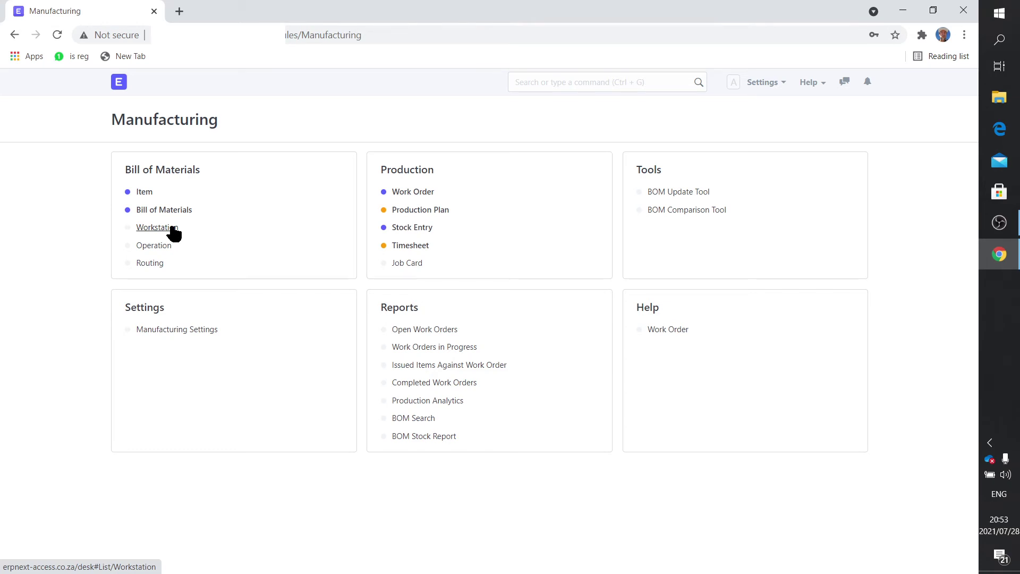
Step: Show the Workstation list, which holds only the Module Assembly workstation
click(176, 229)
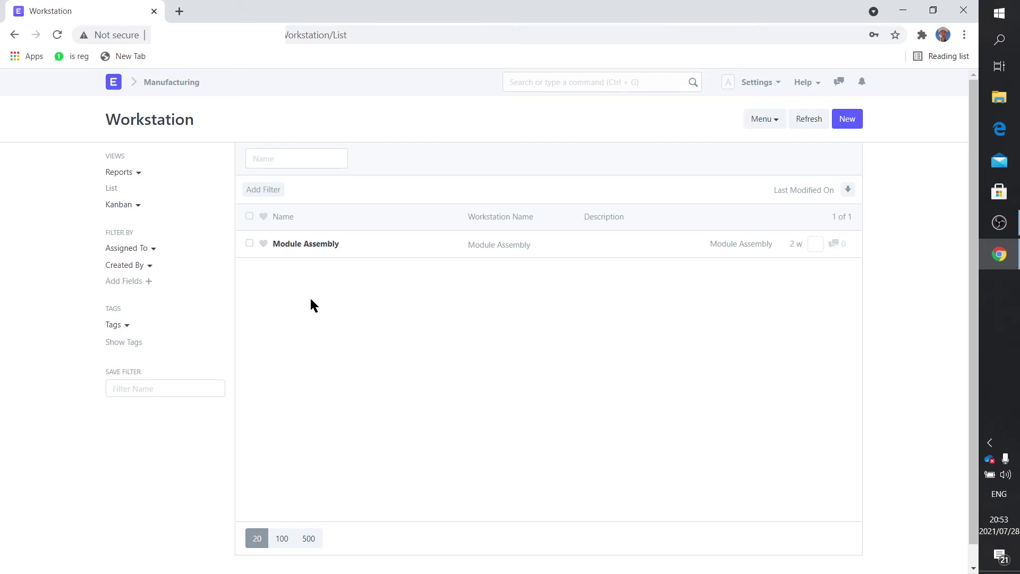
click(293, 249)
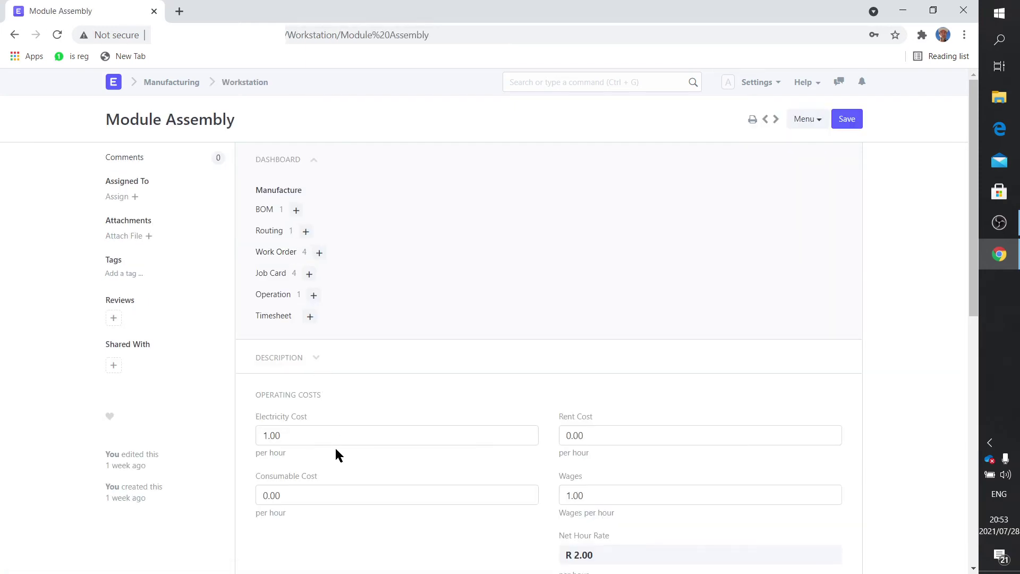
scroll(335, 446, down, 3)
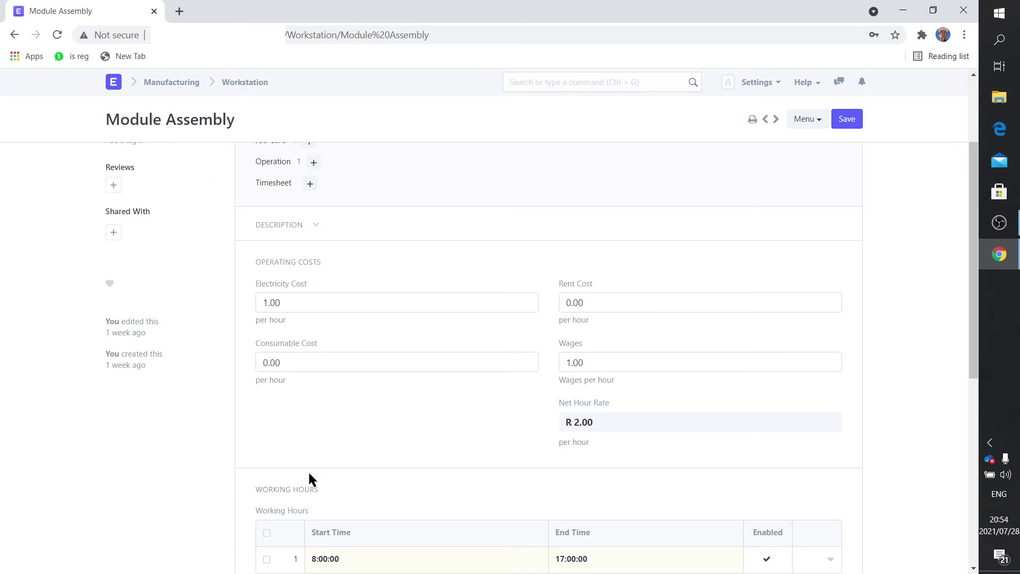
scroll(308, 478, down, 2)
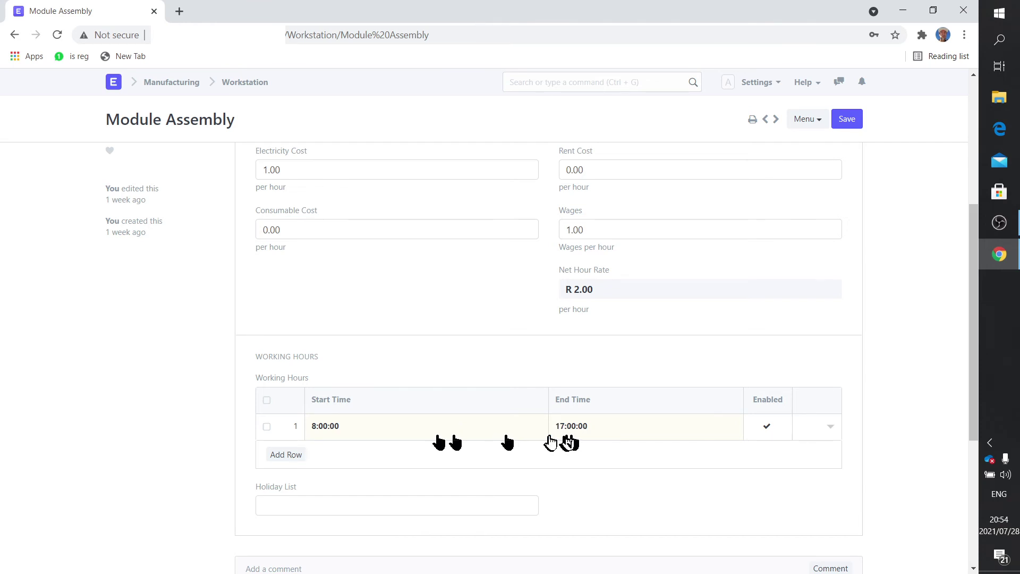
scroll(538, 434, up, 5)
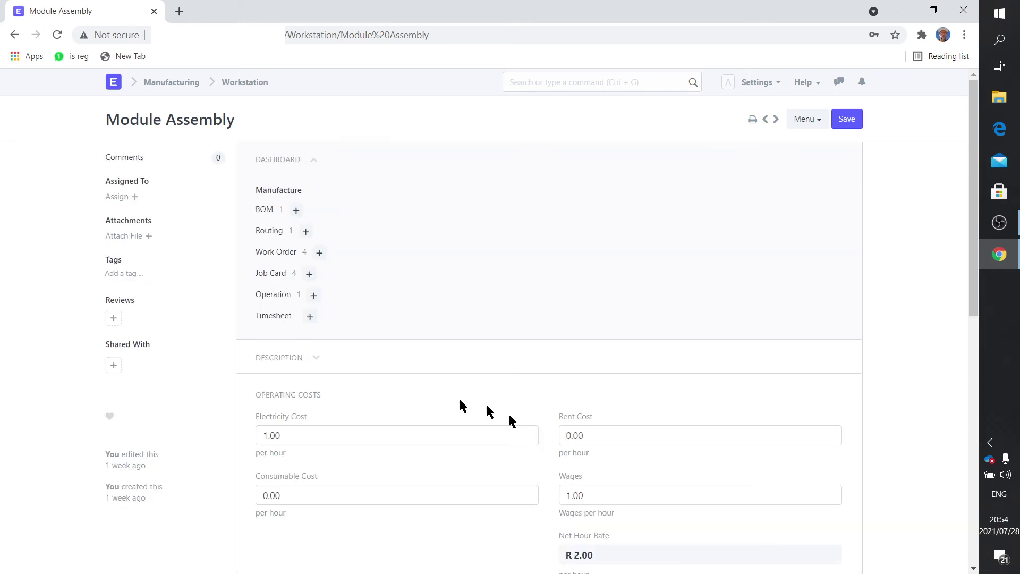
click(238, 85)
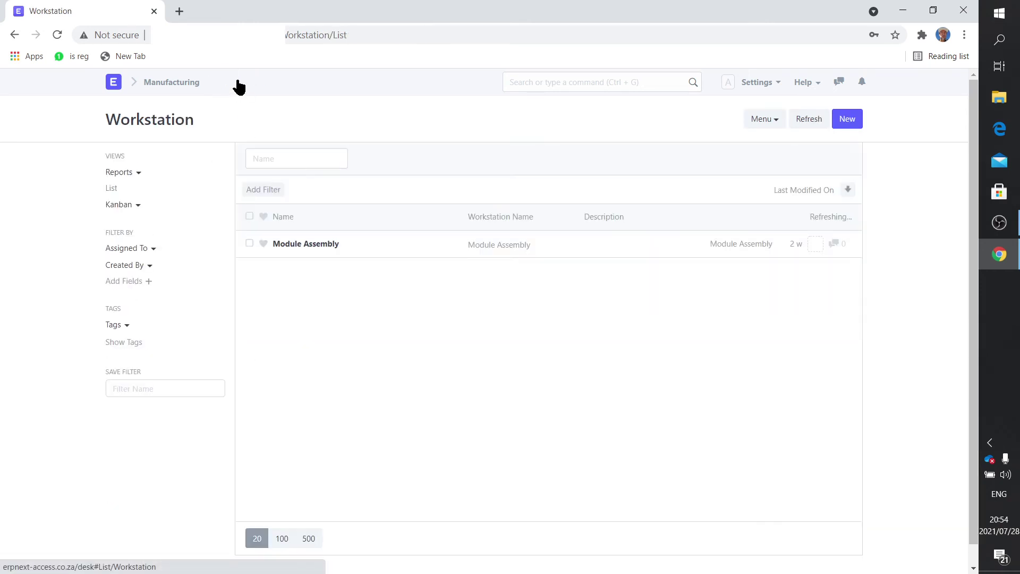
Step: Dismiss a new workstation entry unsaved and return to the Manufacturing page
click(845, 121)
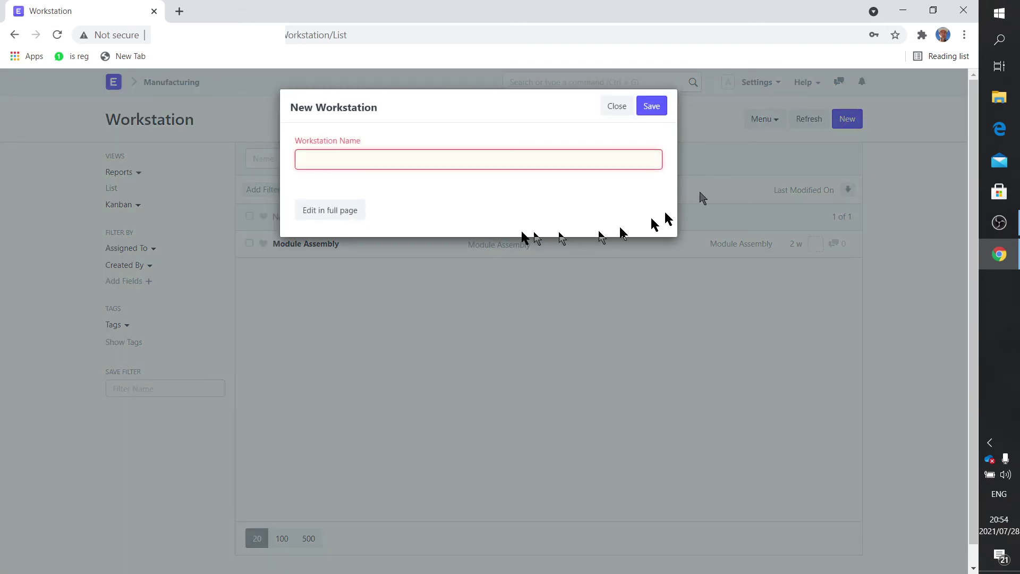
click(610, 107)
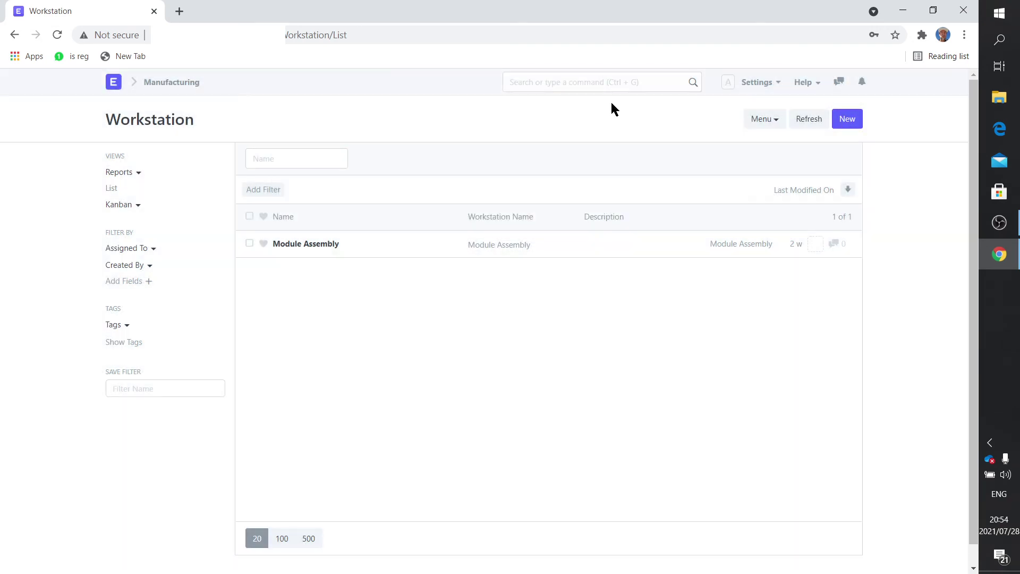
click(171, 86)
Step: Review the Assembly of Leg Module operation, then return to the Operation list
click(167, 249)
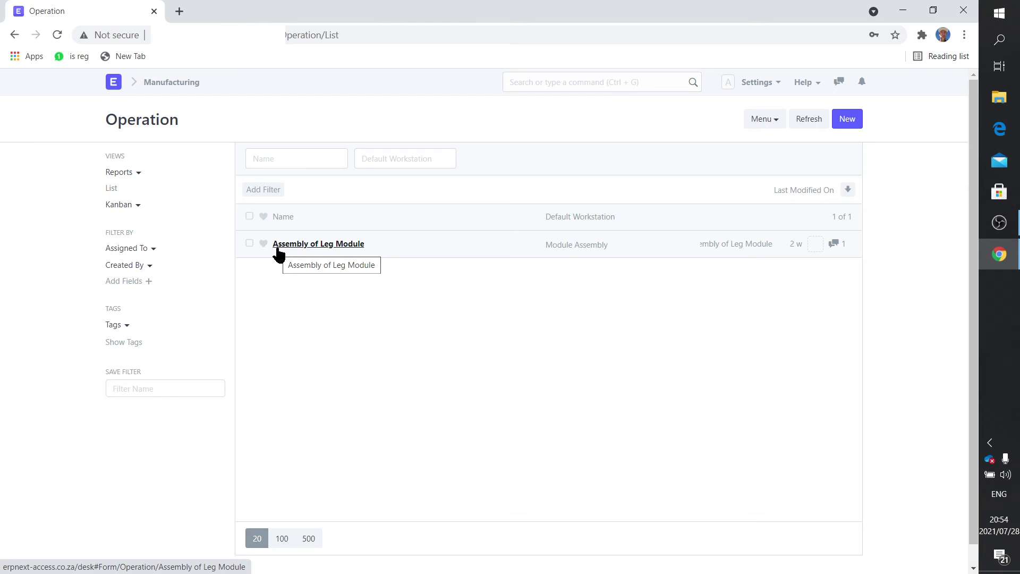
click(292, 247)
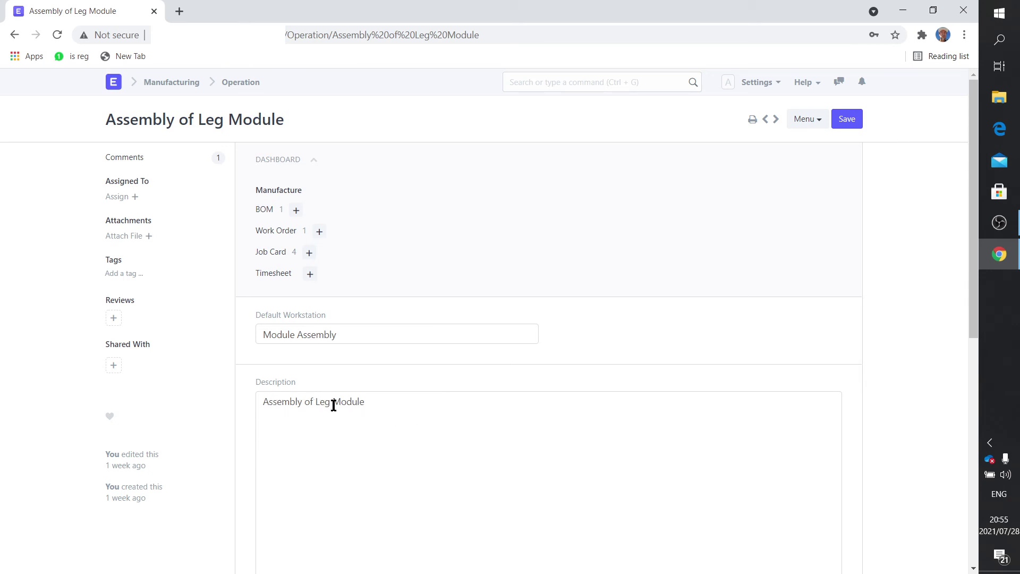
click(246, 92)
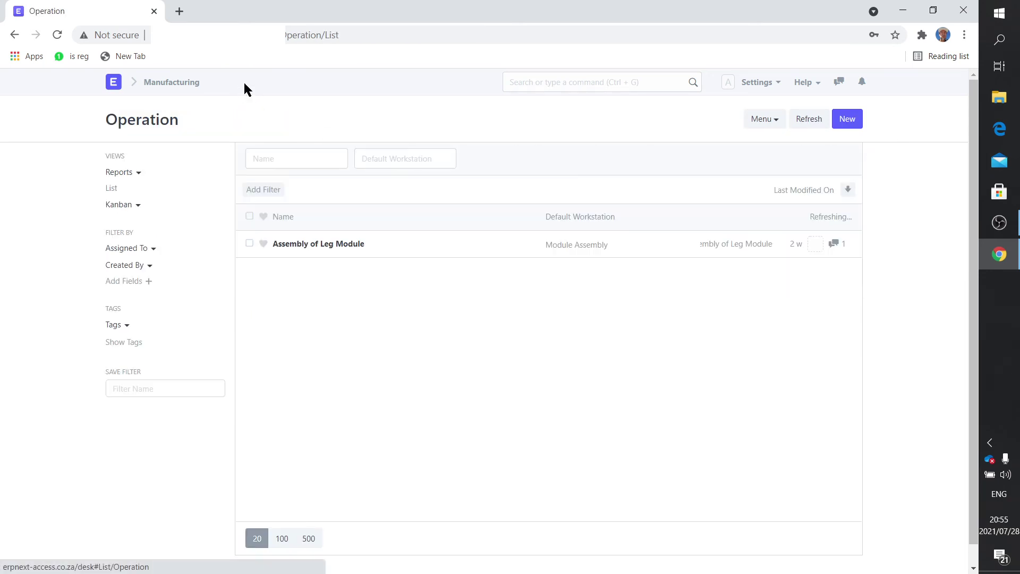
Step: Discard a new operation entry without saving and go back to Manufacturing
click(847, 120)
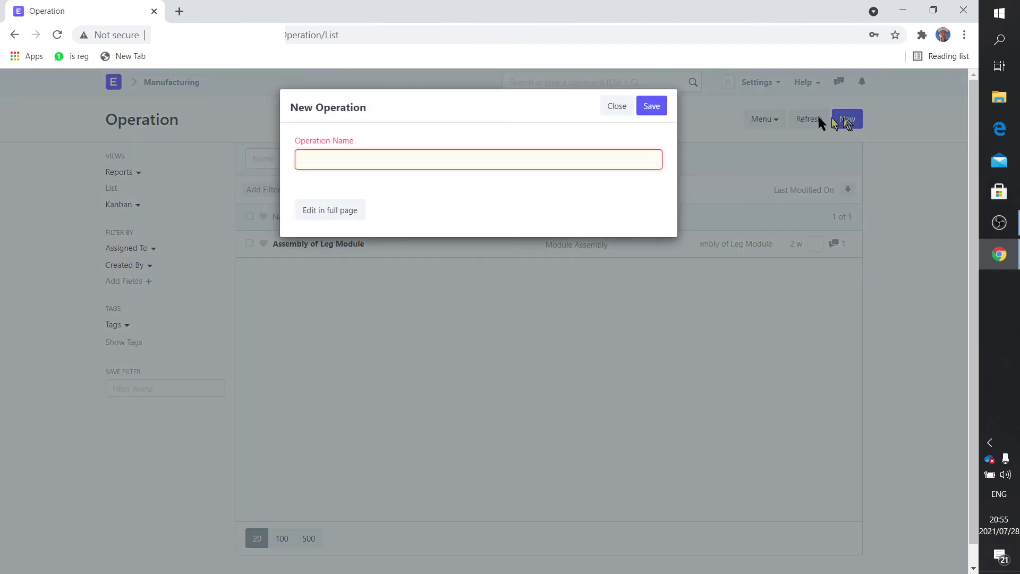
click(614, 107)
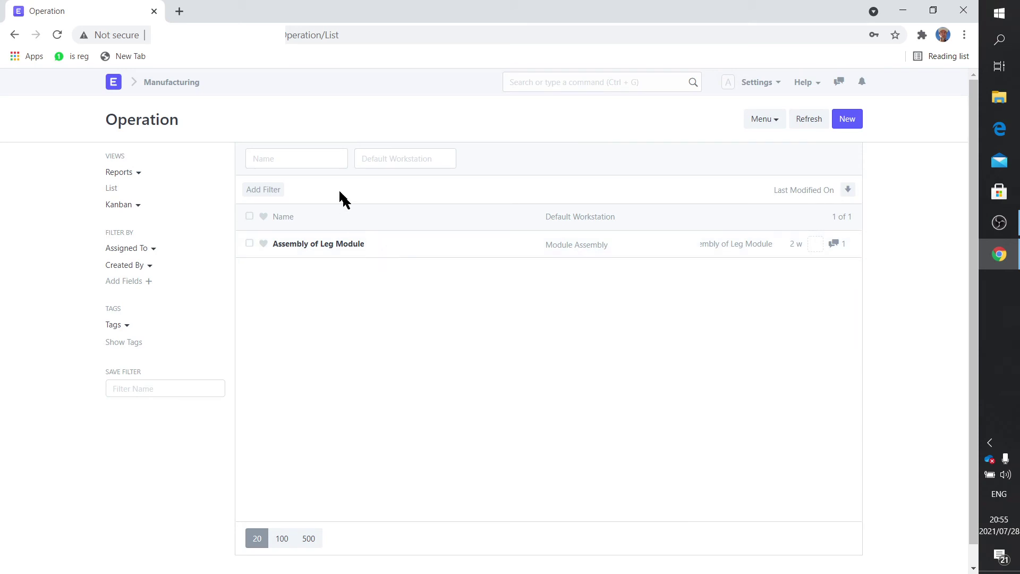
click(168, 84)
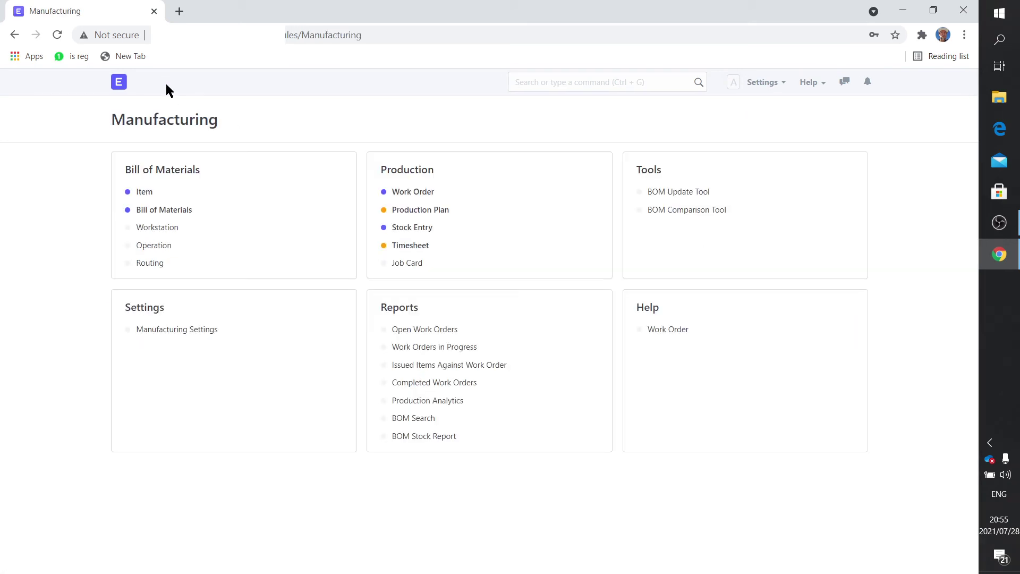
click(155, 262)
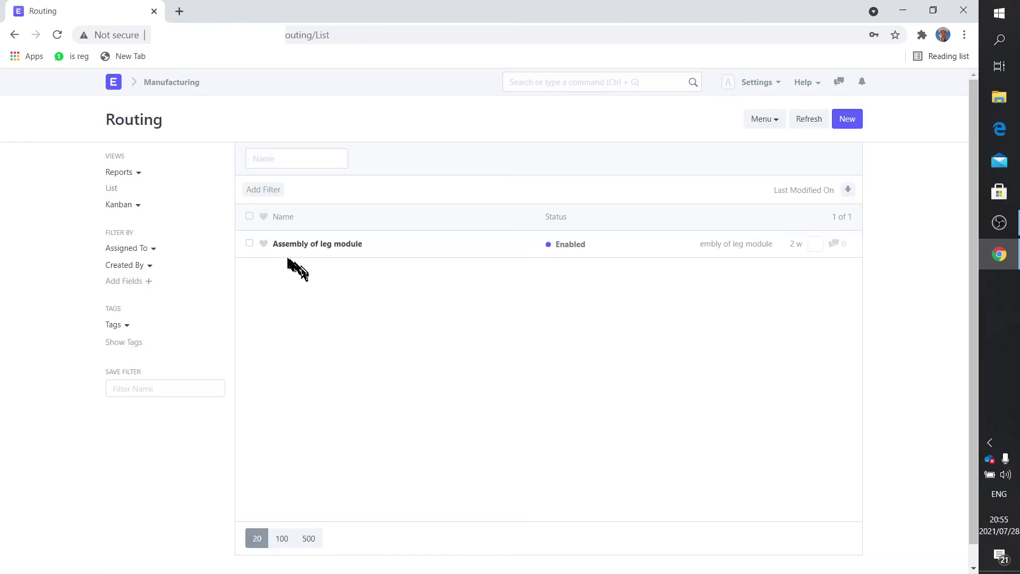
click(326, 246)
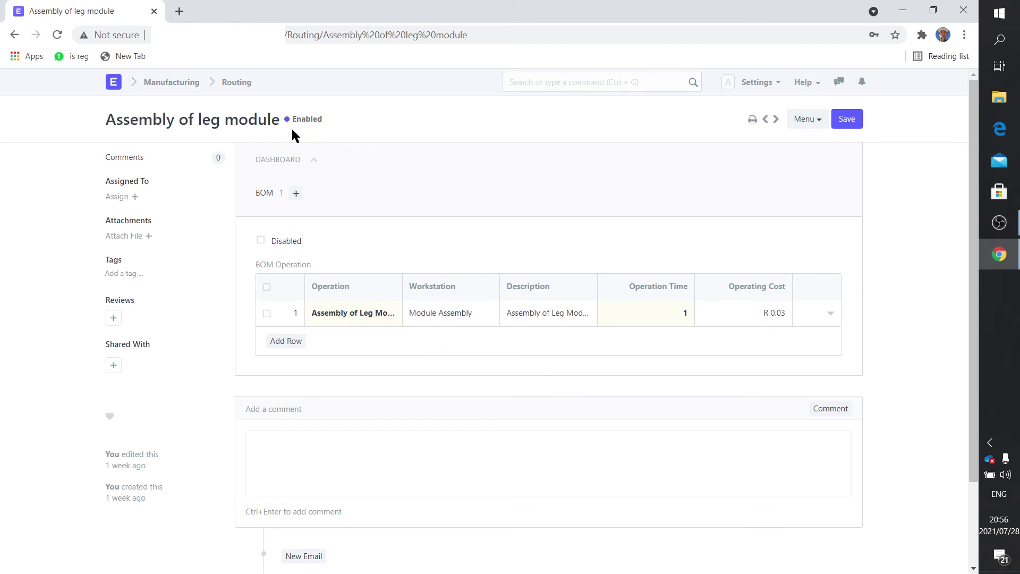
Step: Open the BOM list showing default BOM-SKU07002-001 for SKU07002 at R 15.03
click(191, 83)
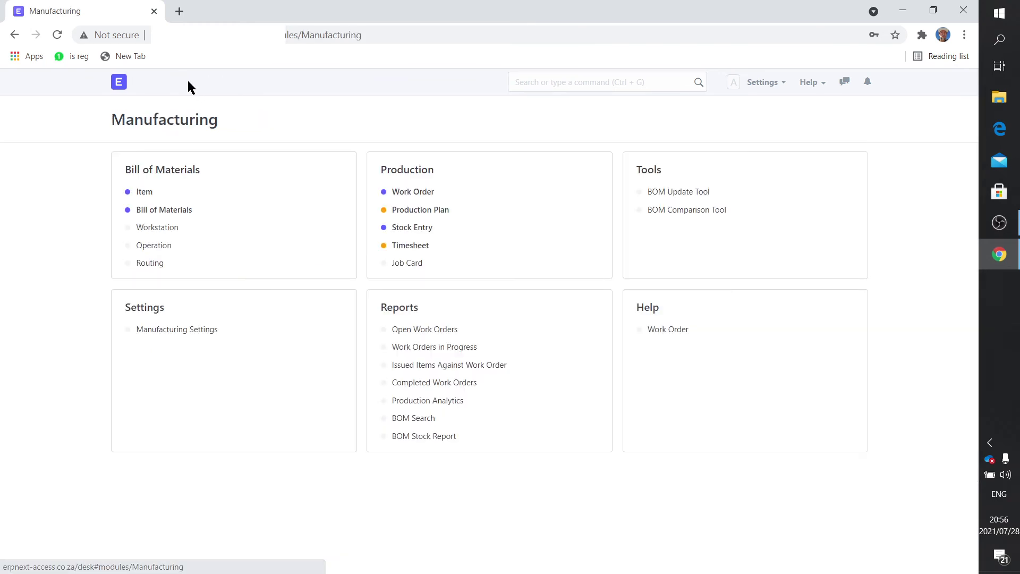
click(159, 211)
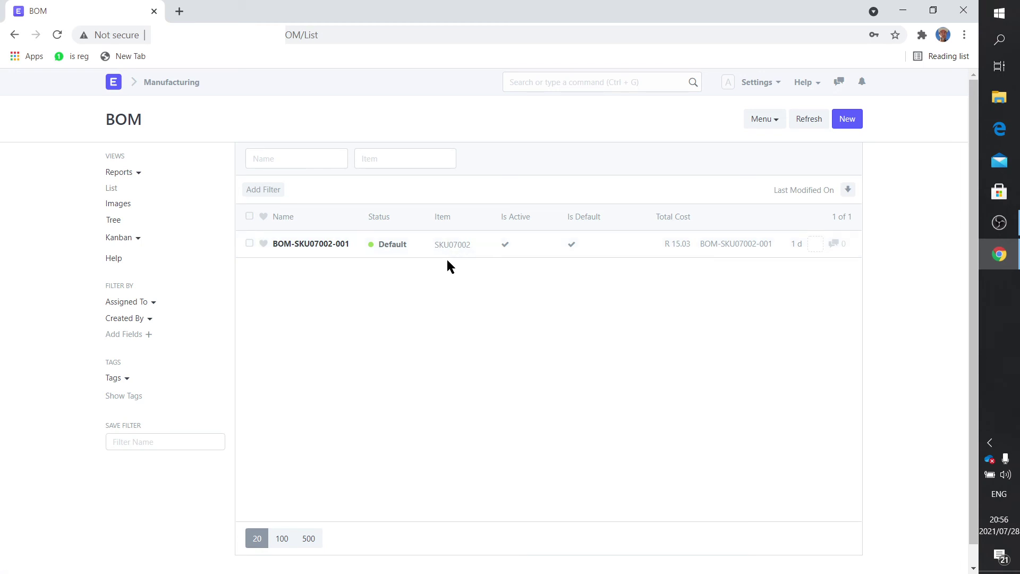
Step: Check BOM-SKU07002-001's costing: R 15.00 raw materials plus R 0.03 operating
click(302, 244)
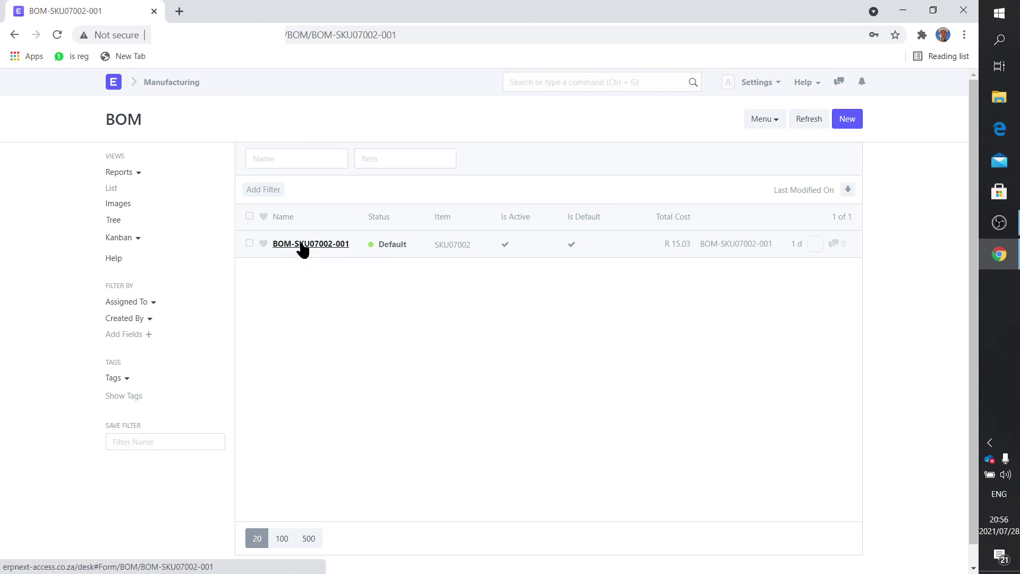
scroll(359, 331, down, 2)
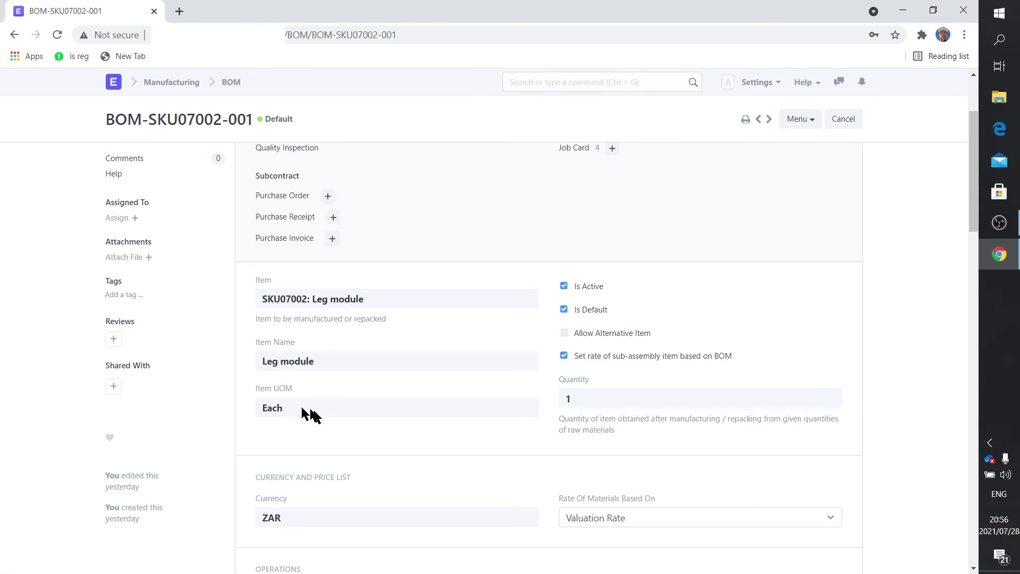
scroll(549, 457, down, 3)
scroll(549, 457, down, 2)
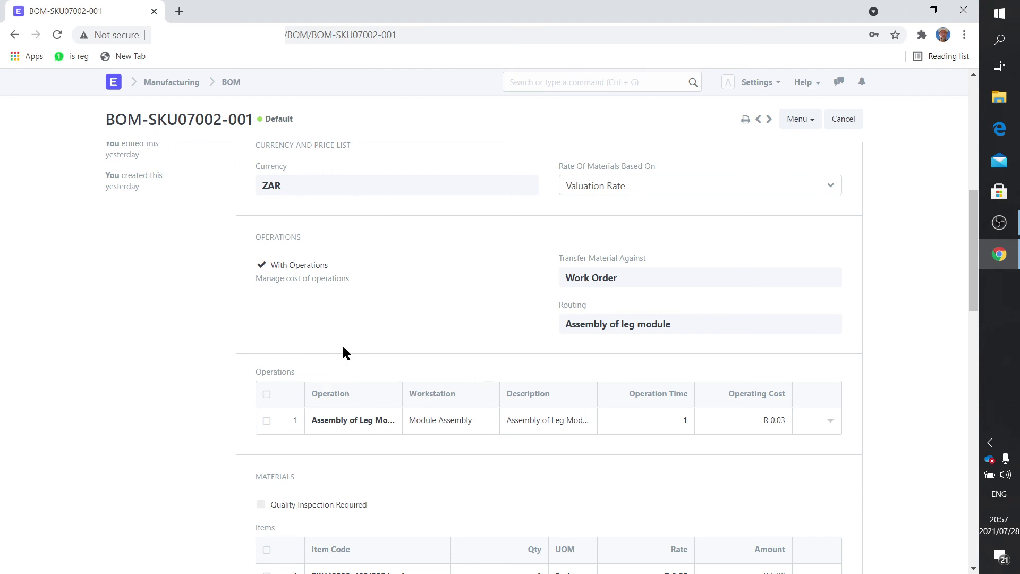
scroll(344, 353, down, 5)
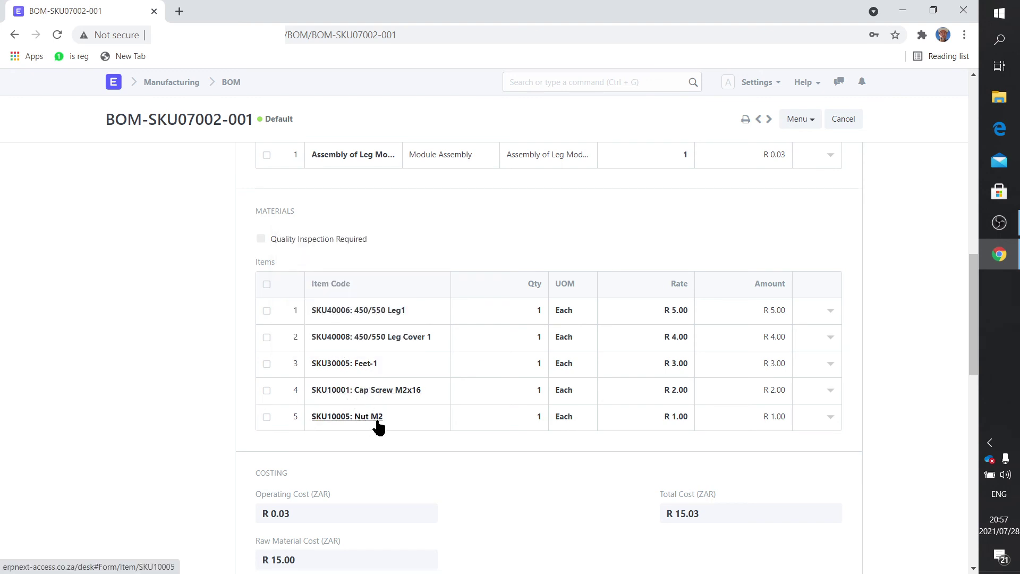
scroll(378, 426, up, 4)
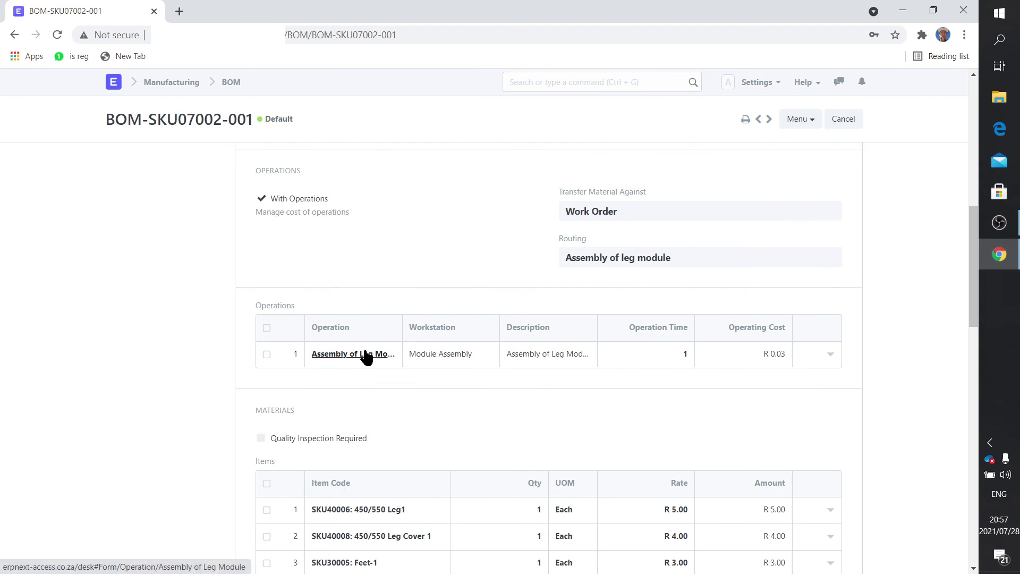
scroll(366, 357, down, 4)
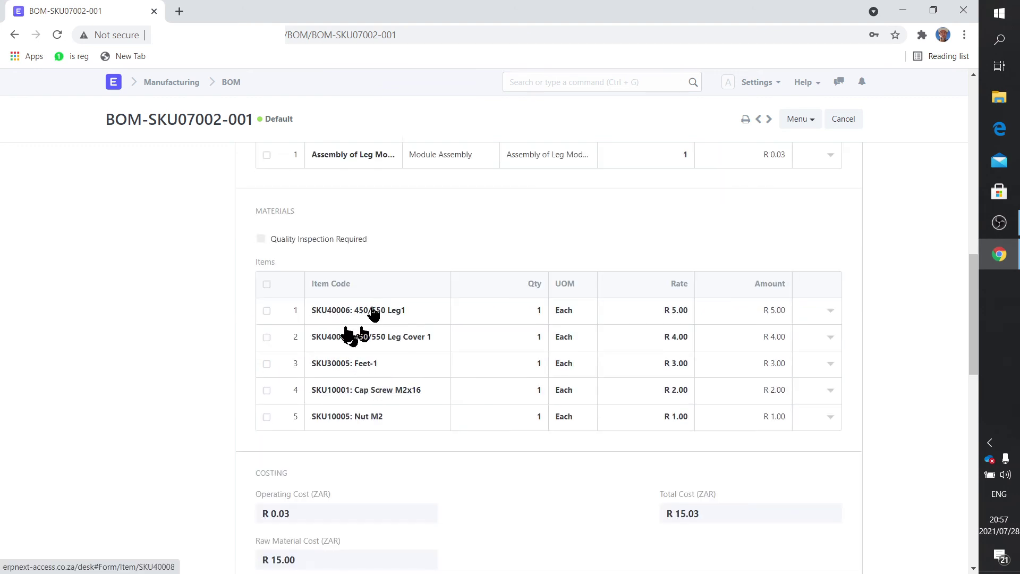
scroll(373, 314, up, 14)
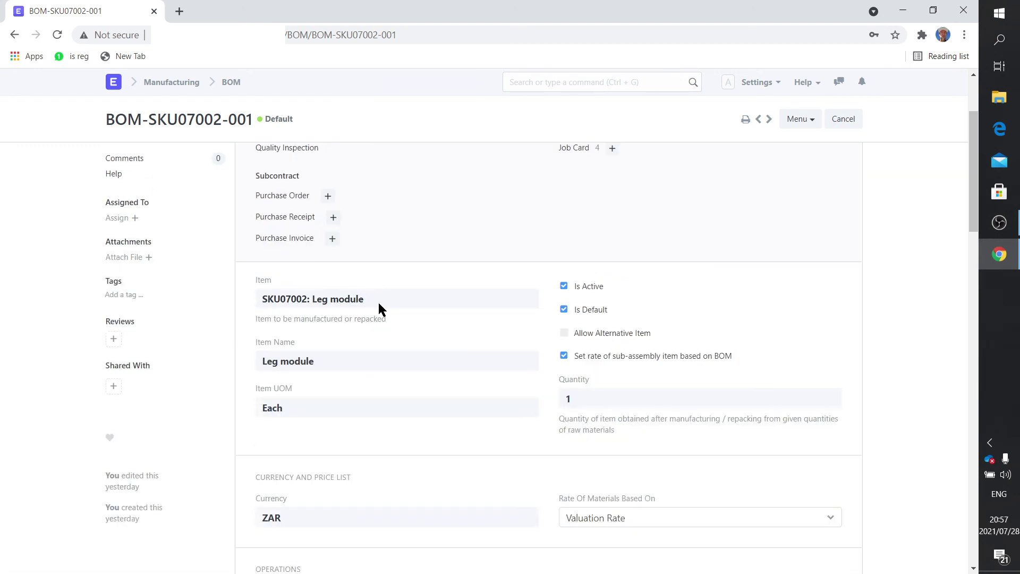
scroll(380, 313, down, 15)
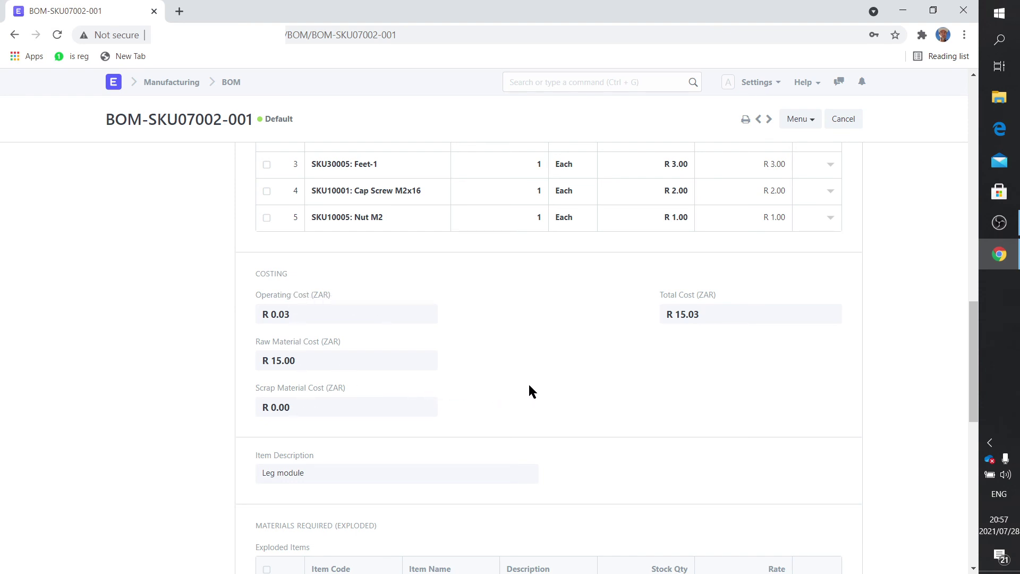
scroll(531, 391, up, 15)
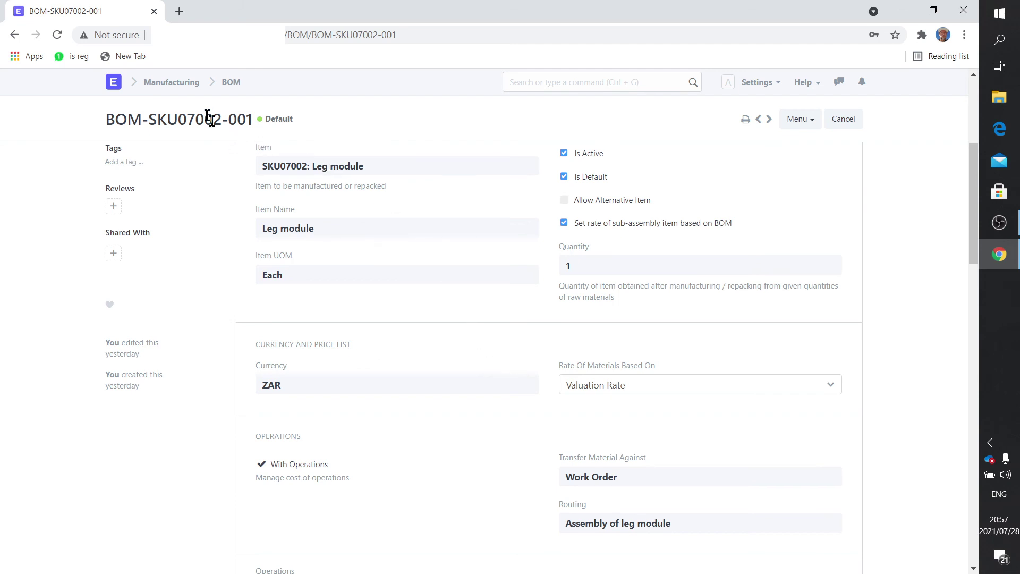
click(172, 82)
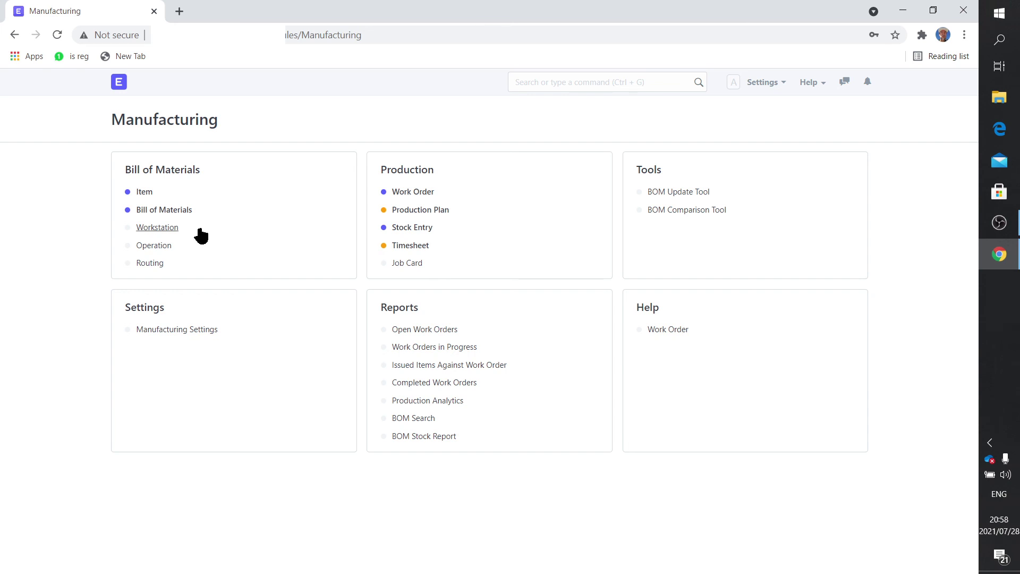
Step: Search 'char' to open the Trinity Drones Chart of Accounts
click(569, 89)
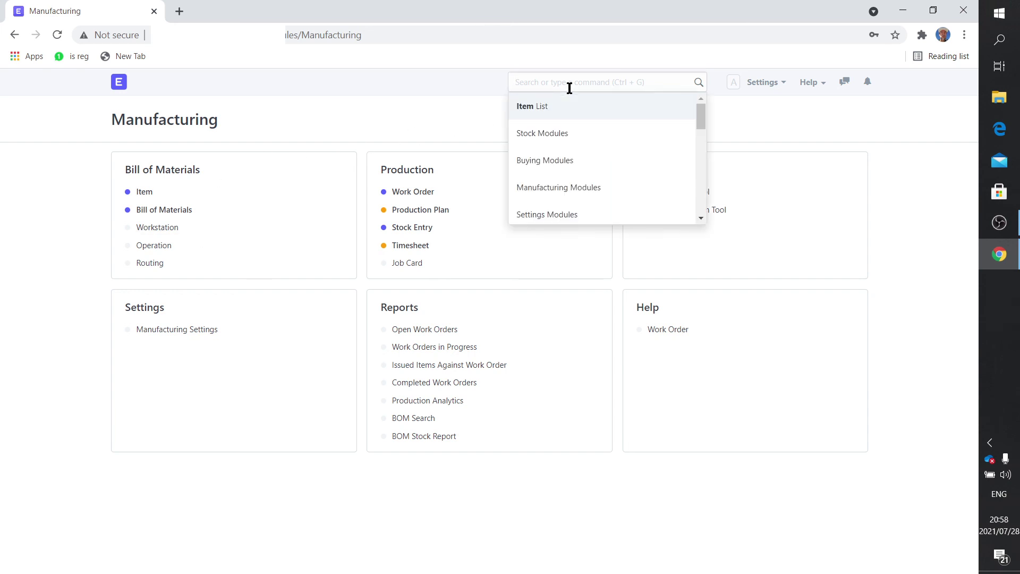
text(char)
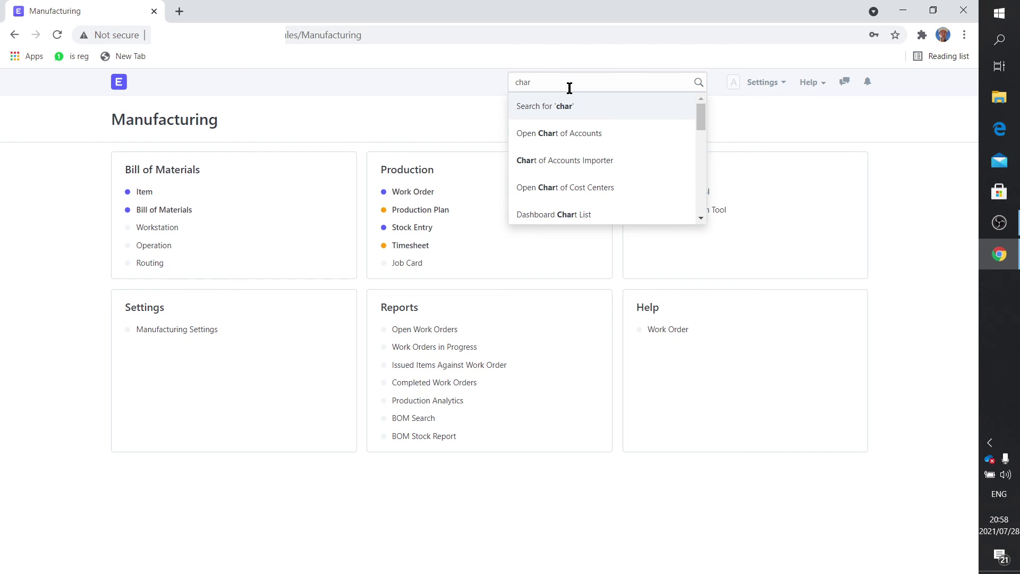
click(573, 136)
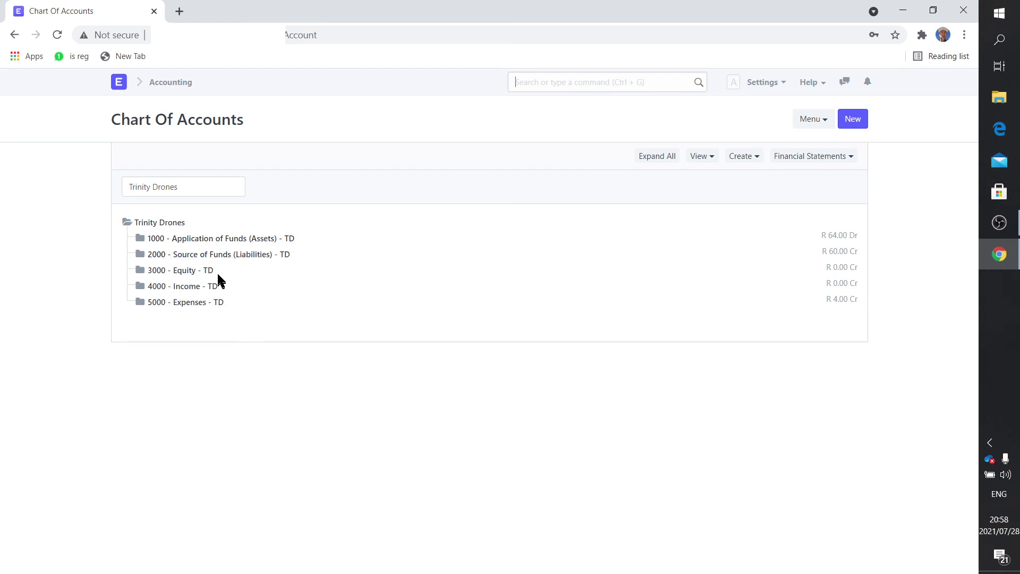
click(203, 242)
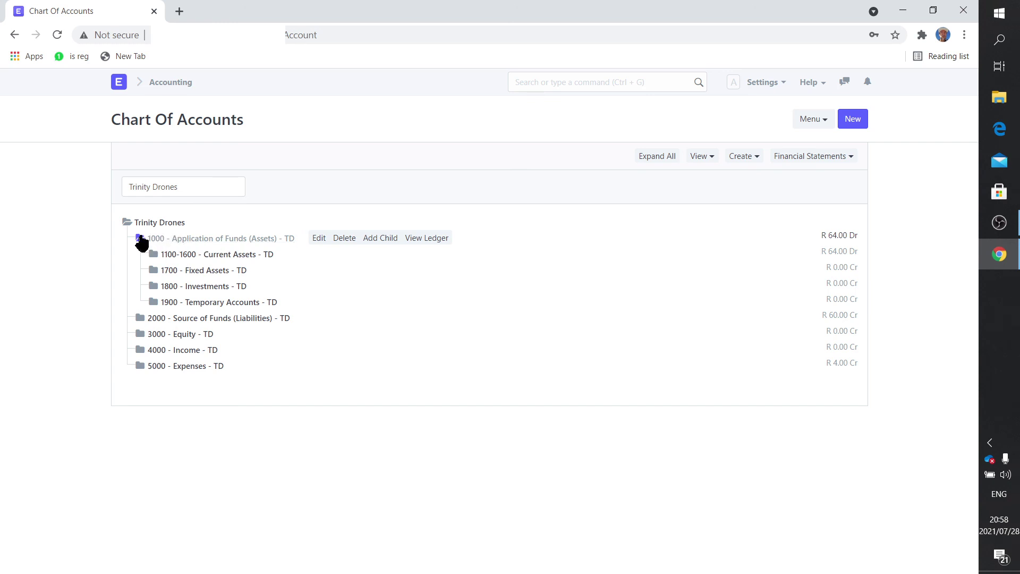
click(198, 256)
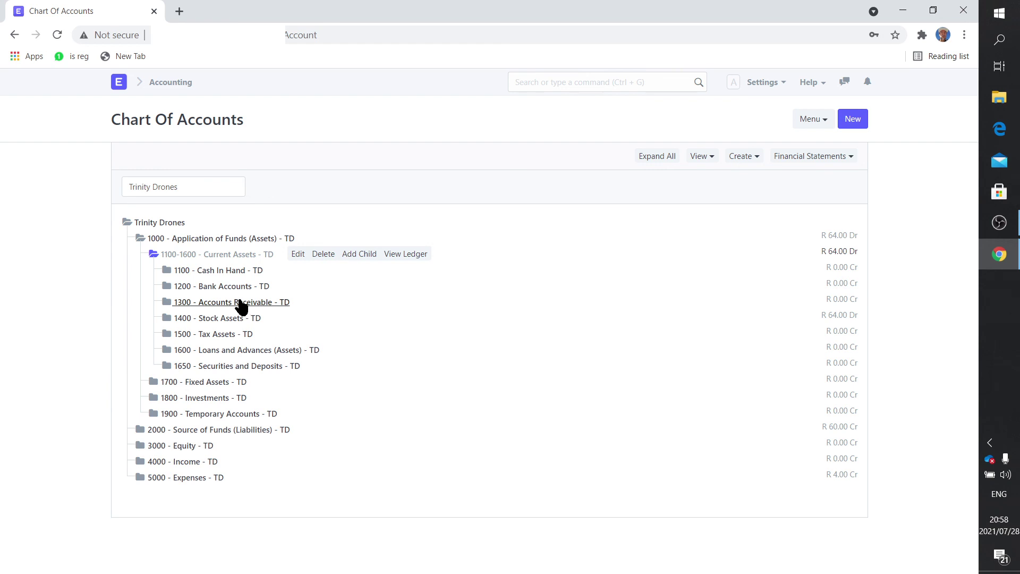
click(230, 289)
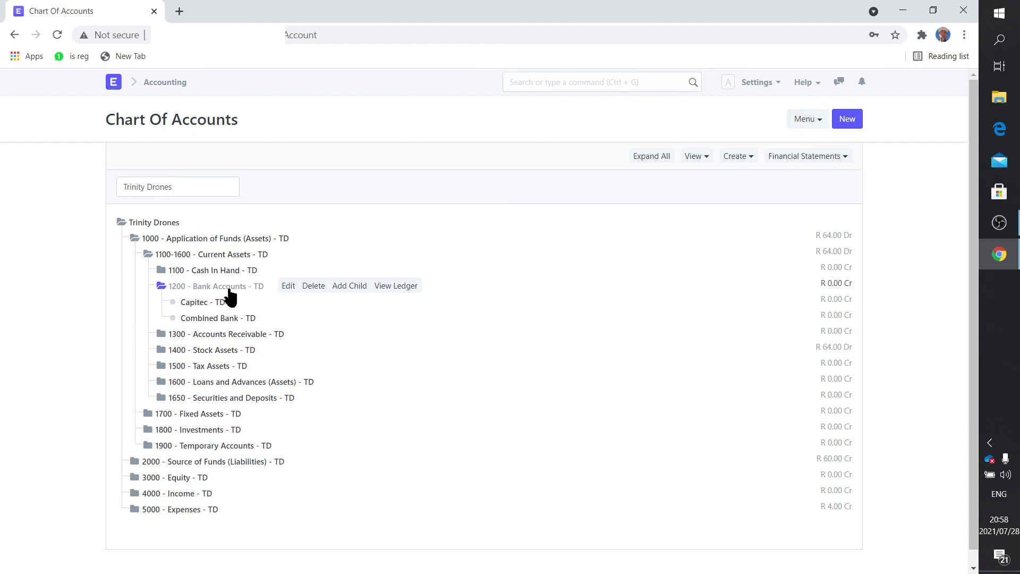
click(234, 339)
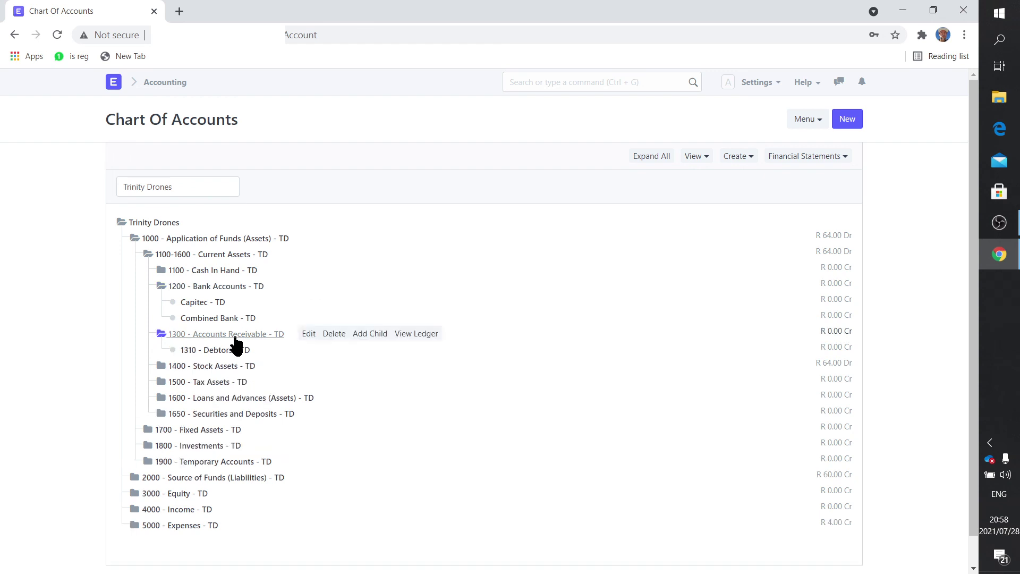
click(228, 336)
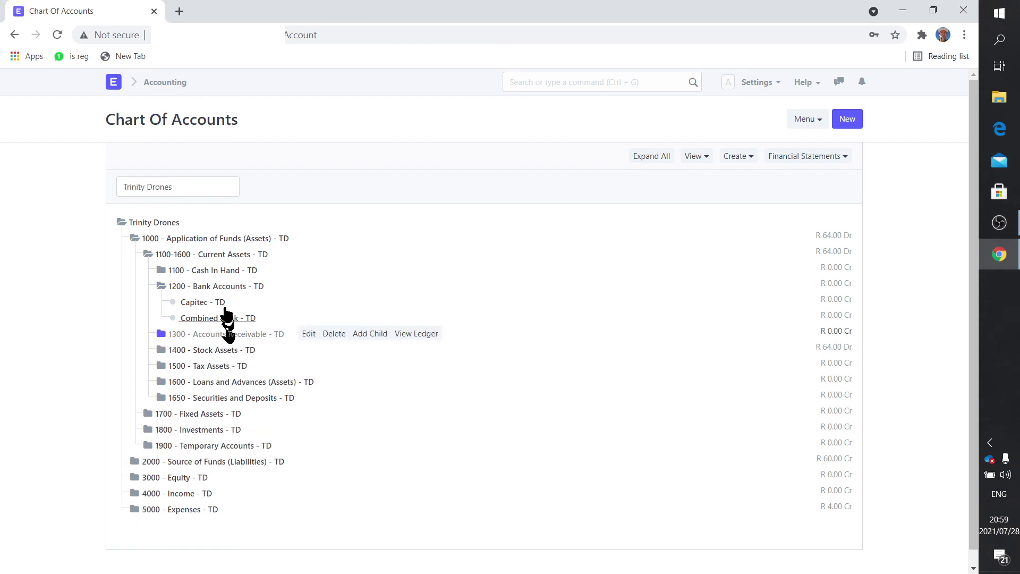
click(215, 286)
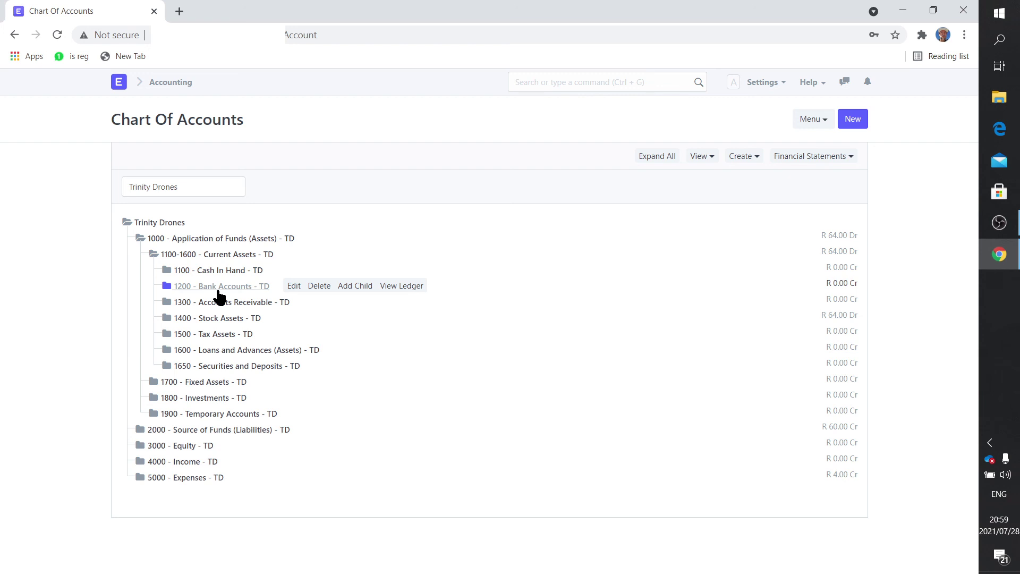
click(202, 255)
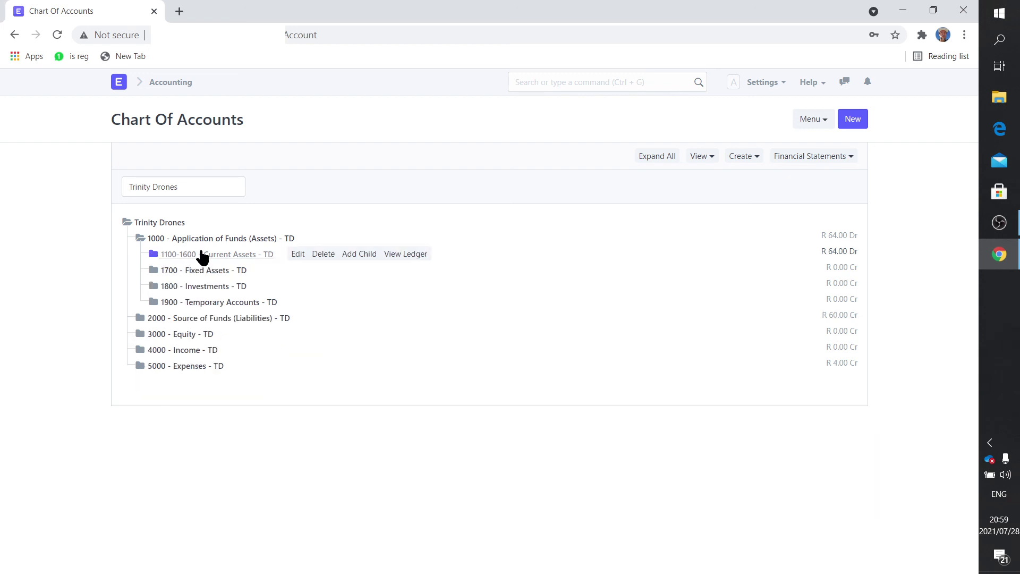
click(198, 239)
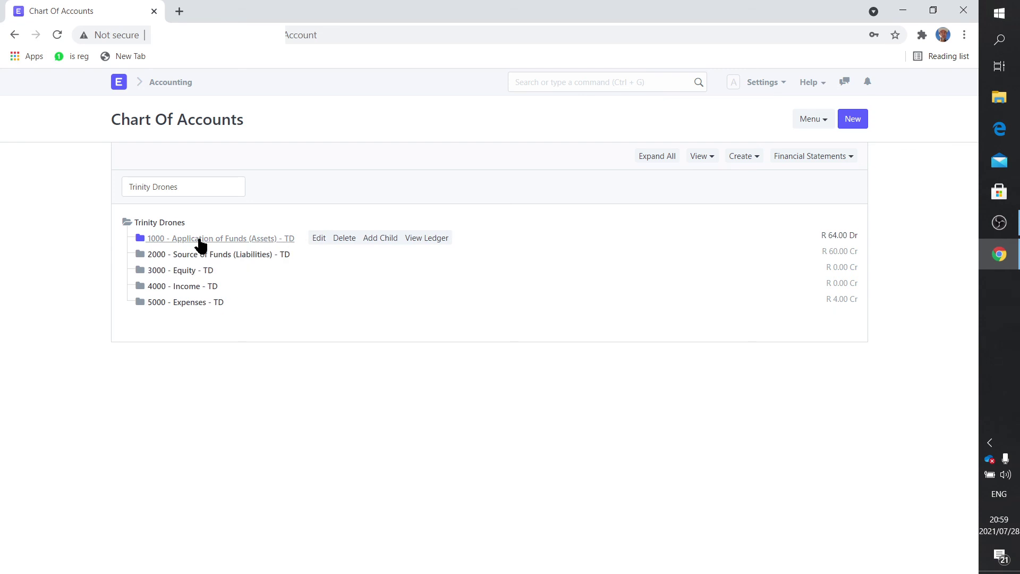
click(192, 303)
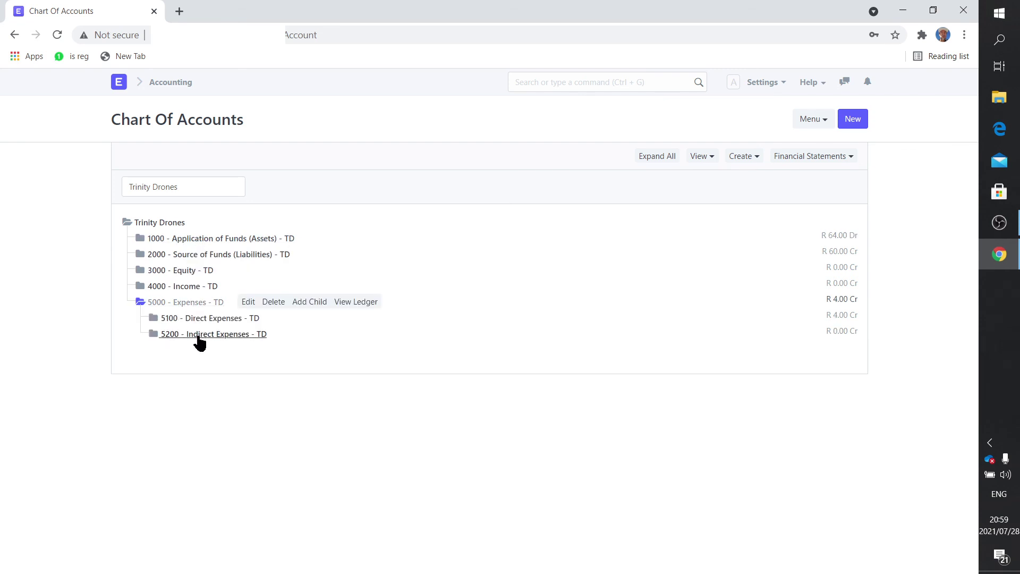
click(198, 335)
scroll(200, 346, down, 4)
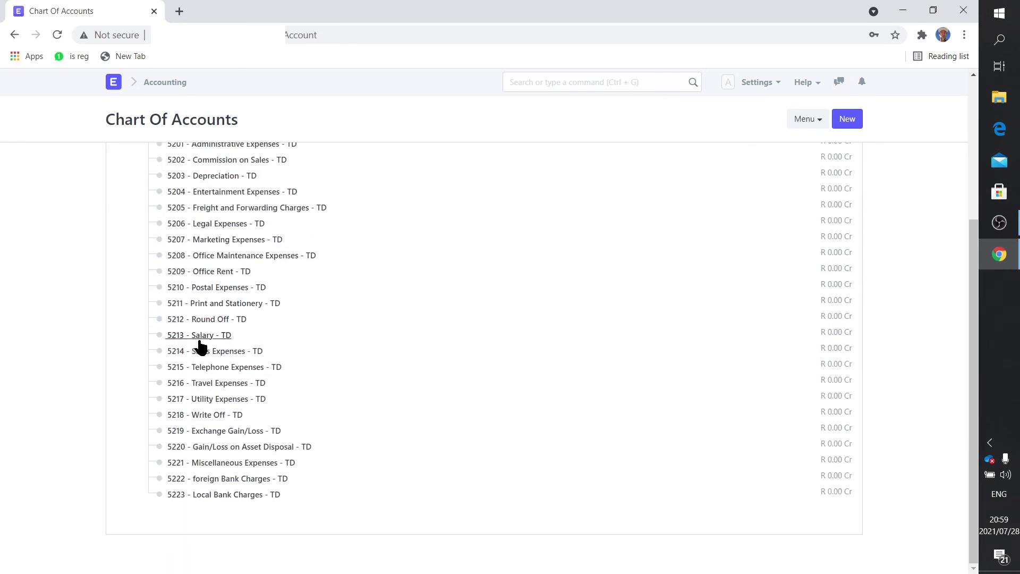
scroll(202, 343, up, 1)
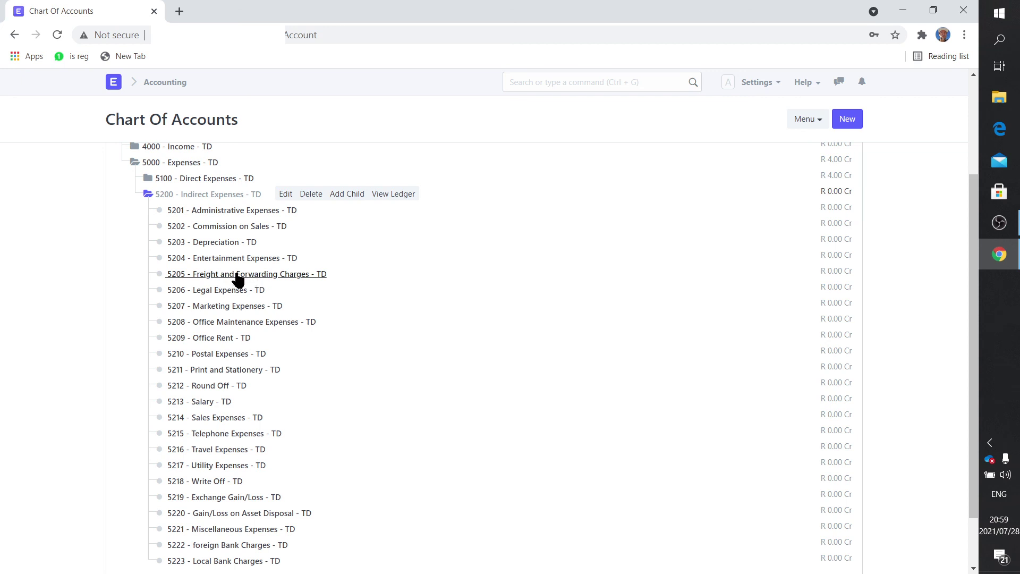
scroll(237, 279, down, 2)
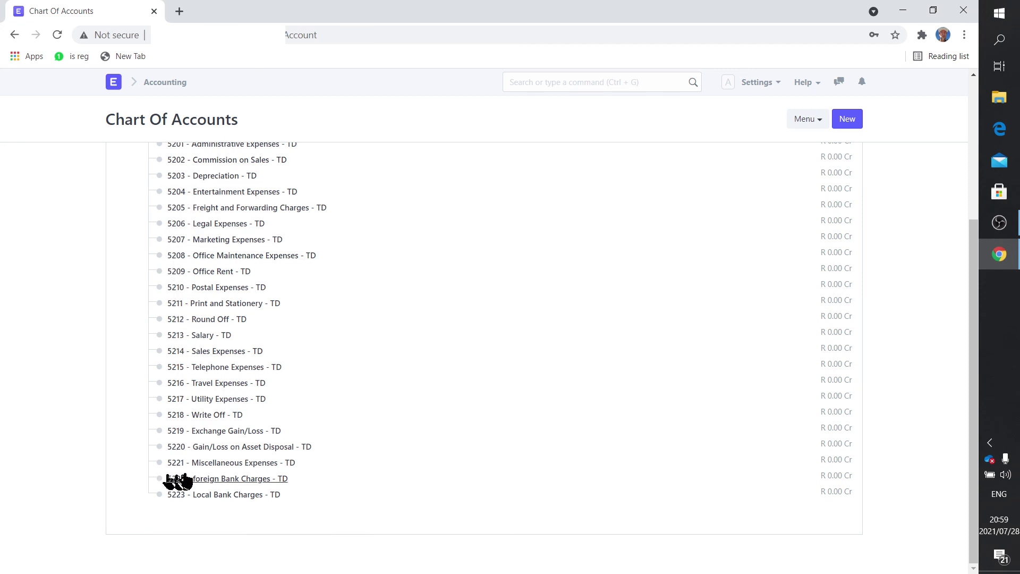
scroll(308, 378, up, 2)
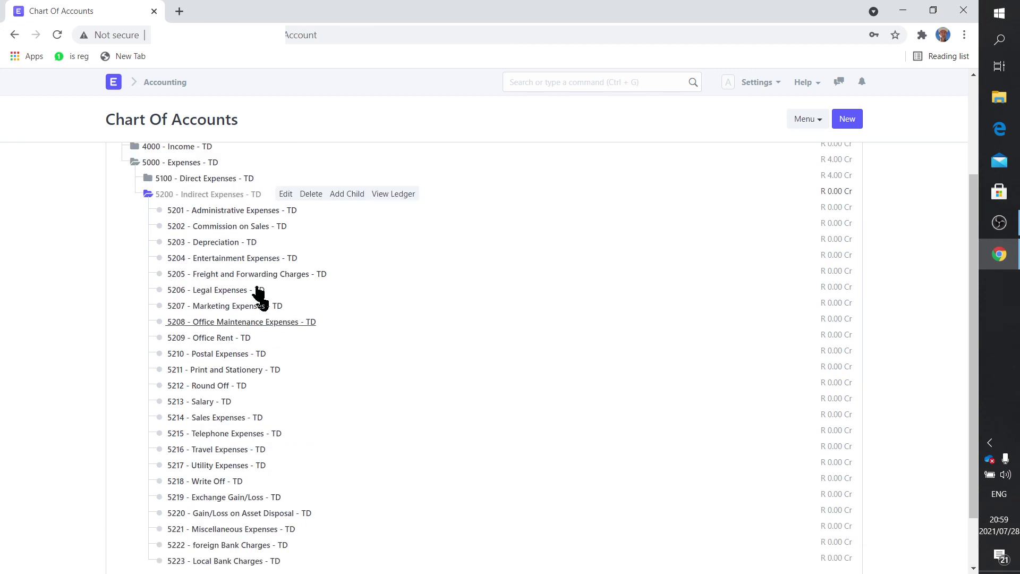
click(201, 195)
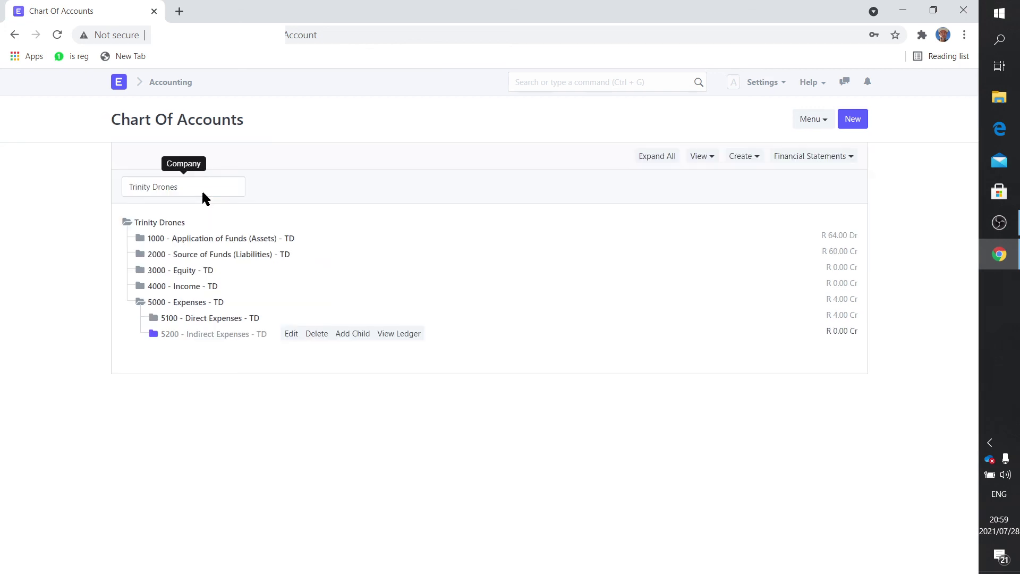
click(196, 302)
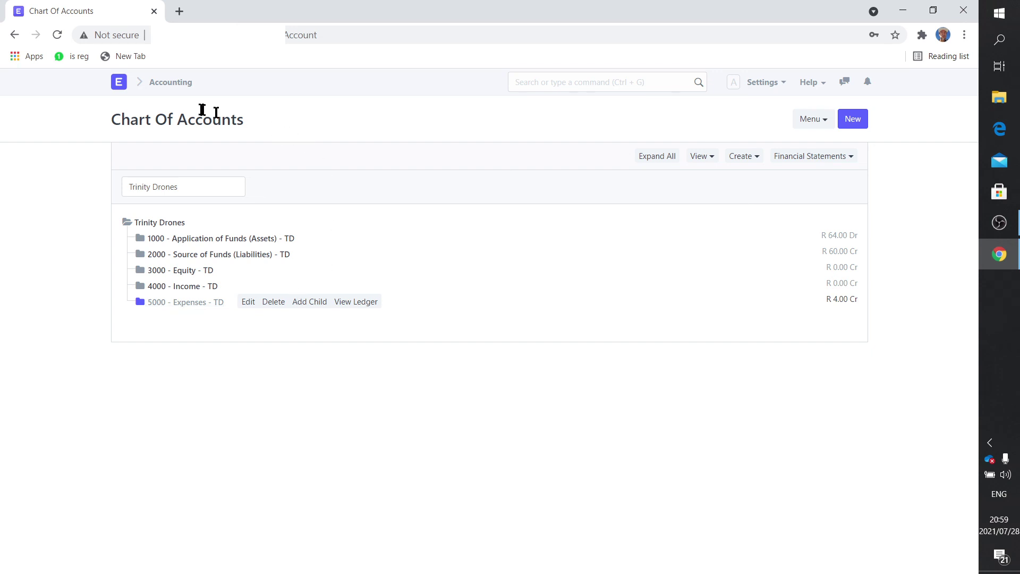
Step: Visit the Stock module from Home, then return to the Home modules page
click(121, 85)
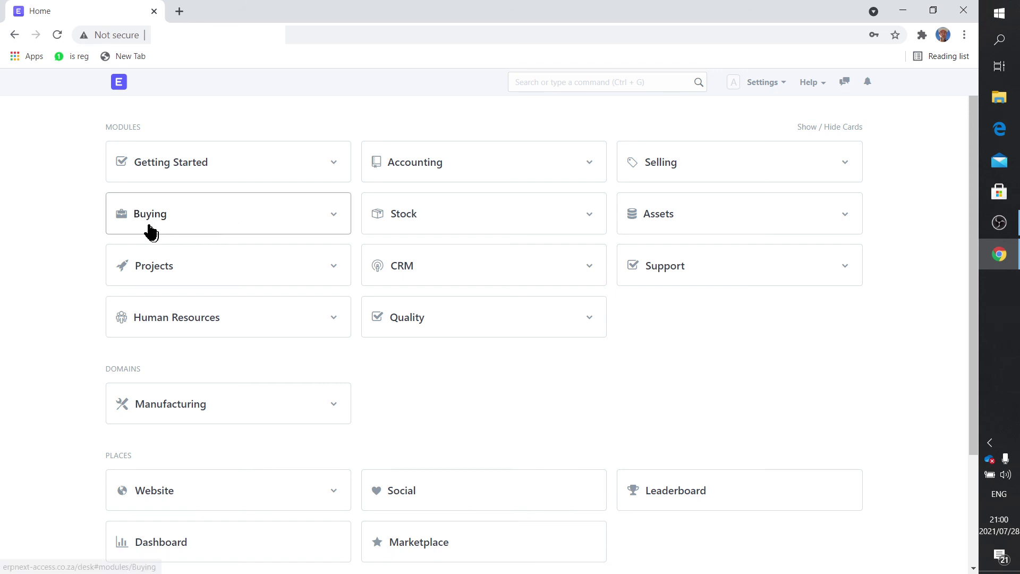
click(402, 226)
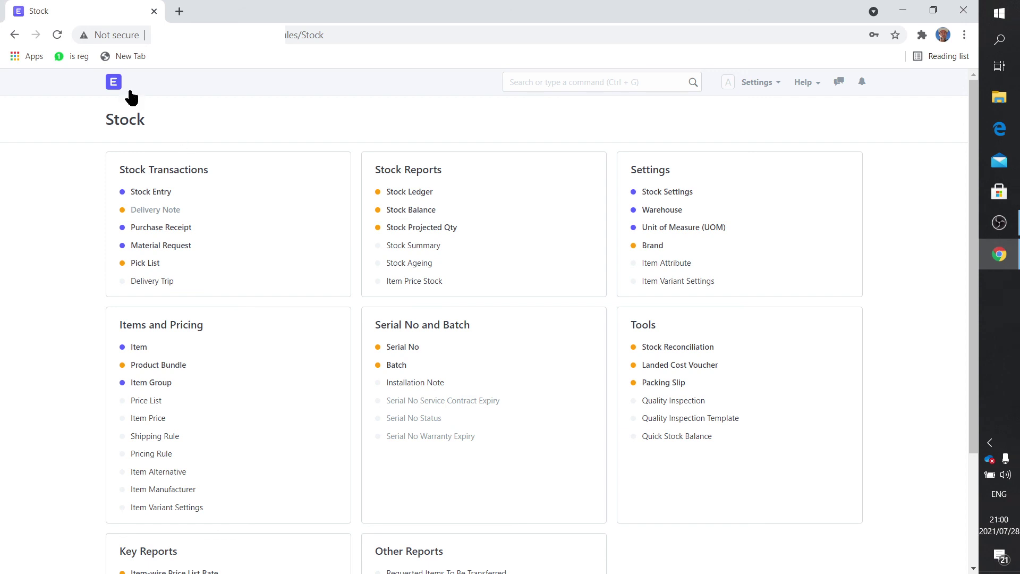
click(114, 83)
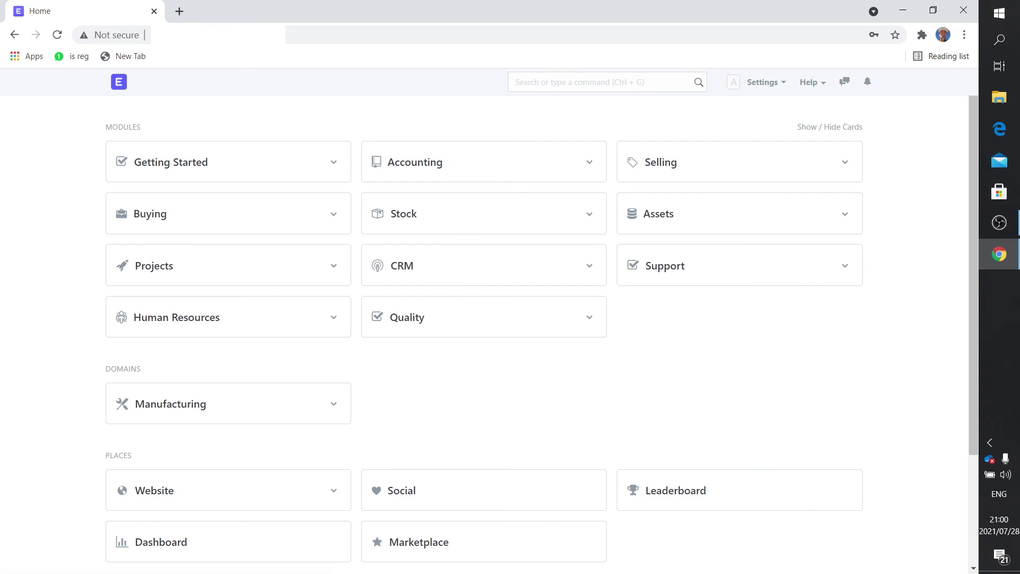